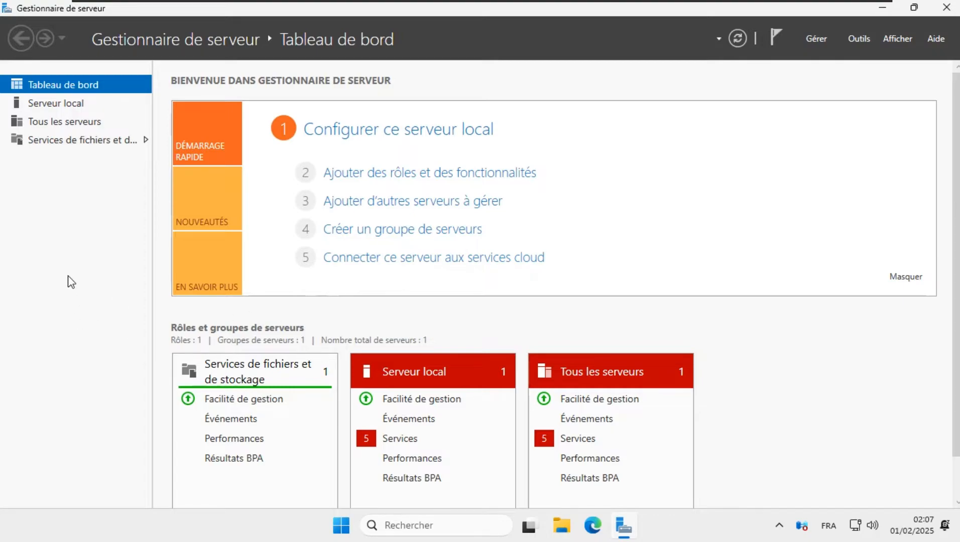
Step: Switch the keyboard layout to English and open the network connections window by running ncpa
key(alt+shift)
key(super+r)
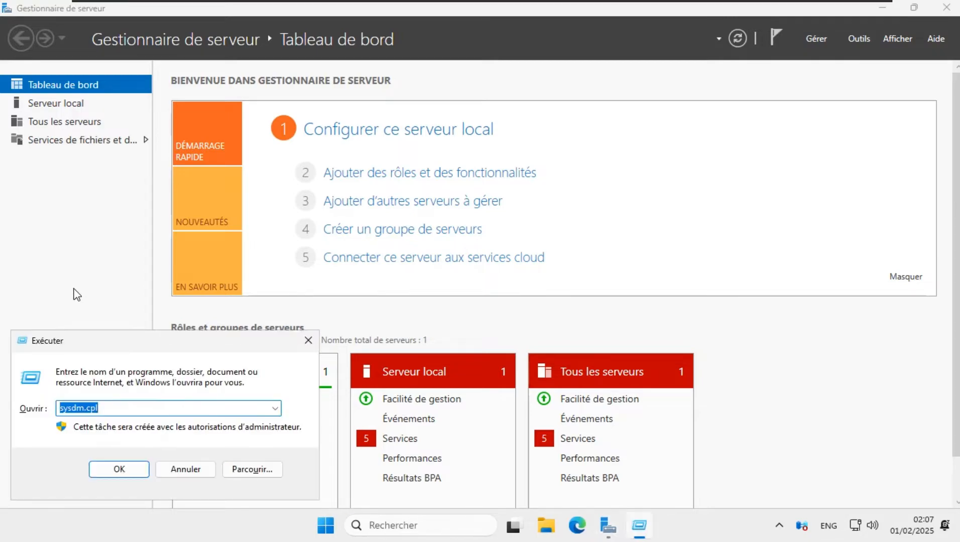
key(BackSpace)
text(ncpa)
key(Return)
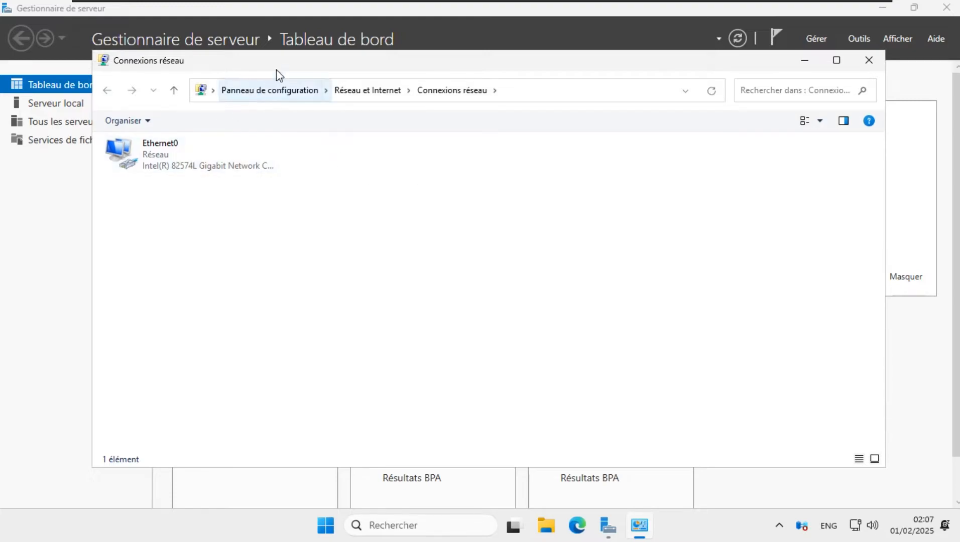
Step: Open the virtual machine's settings and set its network adapter to the custom virtual network VMnet1 (Host-only)
mouse_move(299, 2)
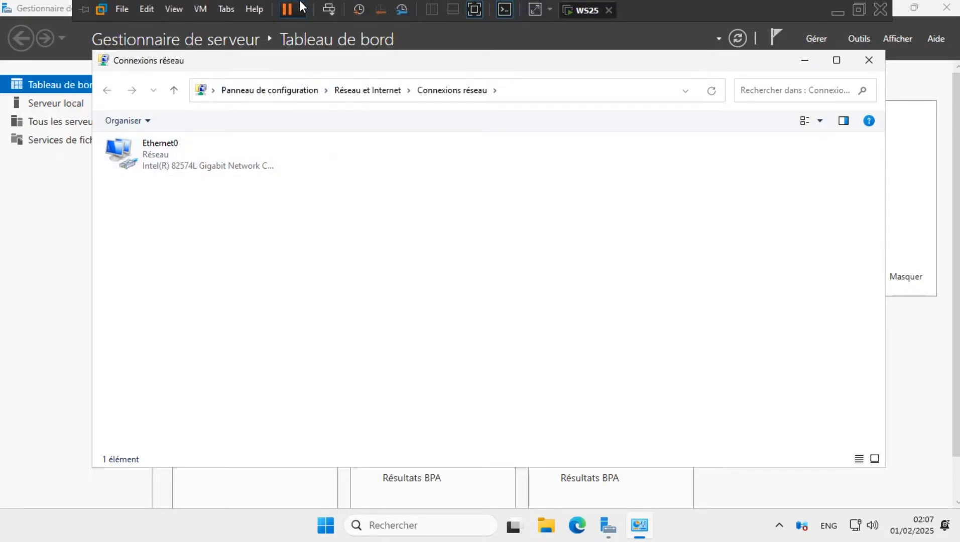
click(204, 7)
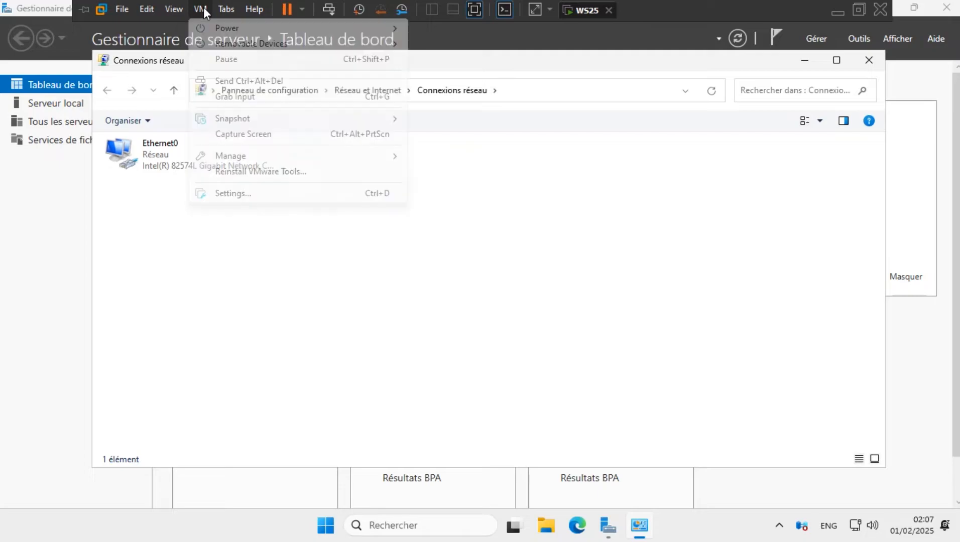
click(236, 193)
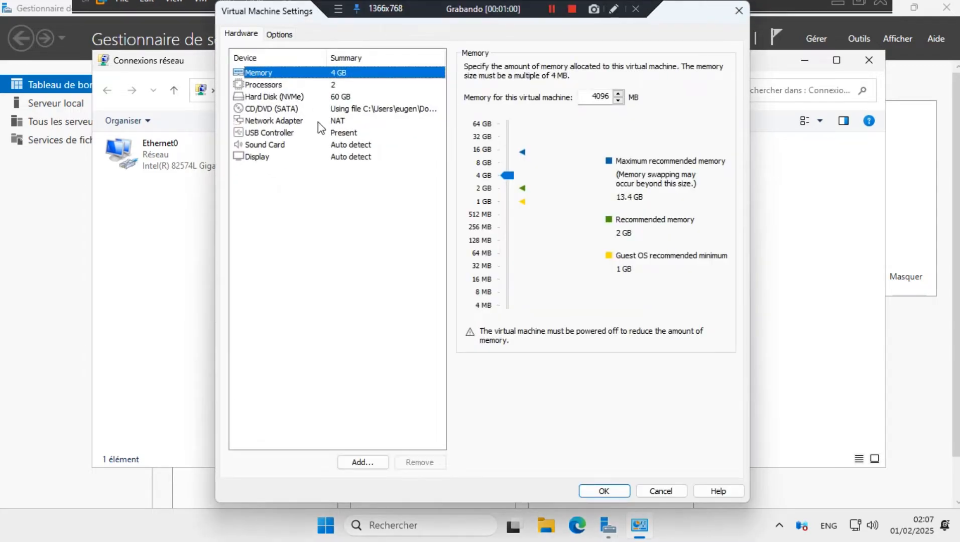
click(316, 122)
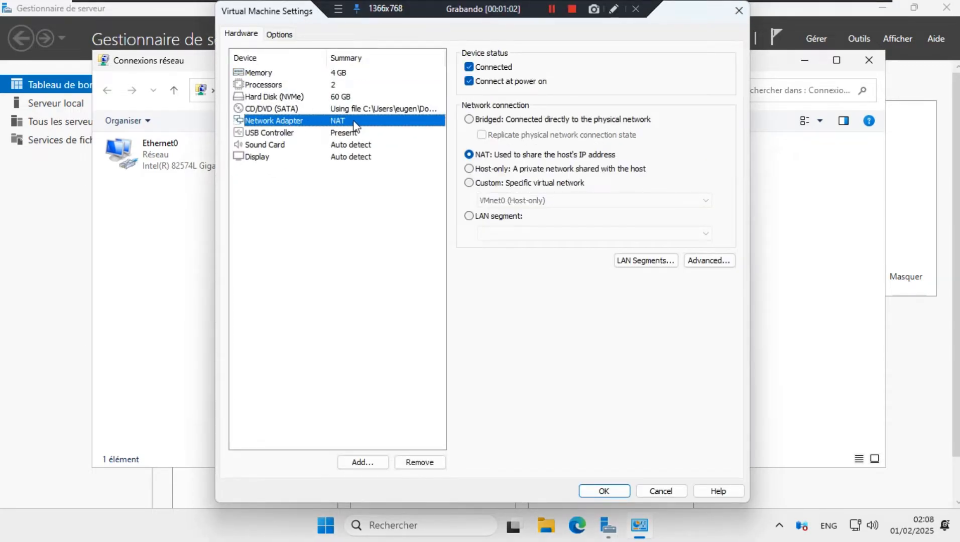
click(486, 183)
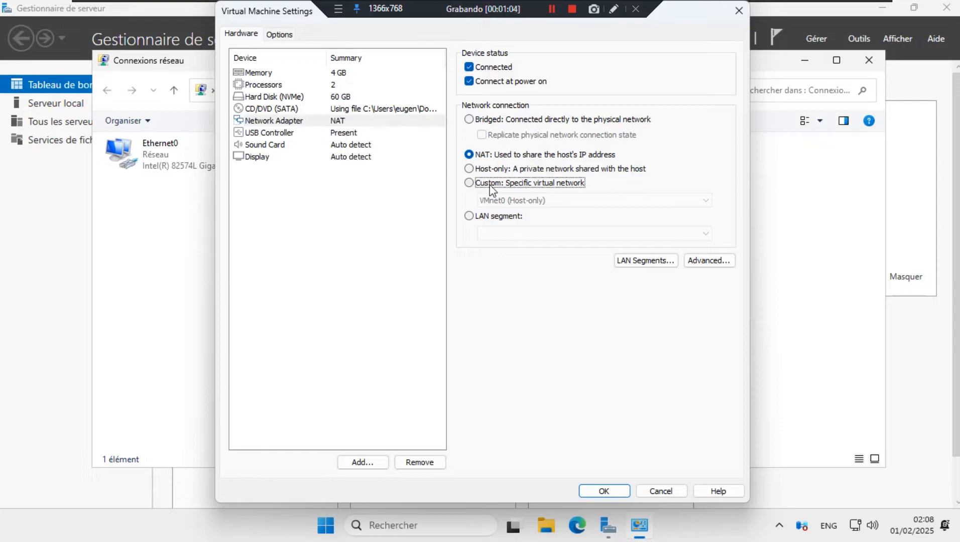
click(511, 201)
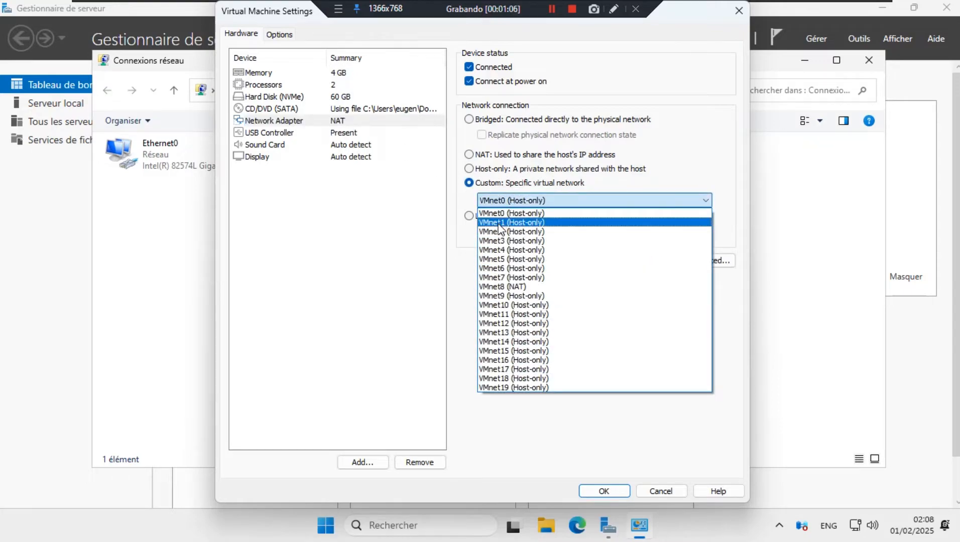
click(501, 224)
Step: Set the network adapter's custom virtual network to VMnet0 (Host-only)
click(522, 201)
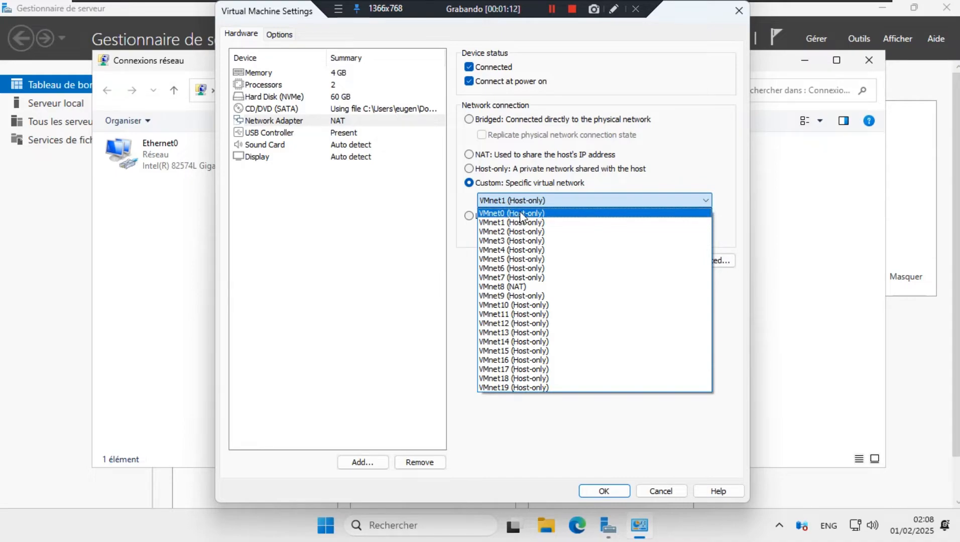
click(537, 200)
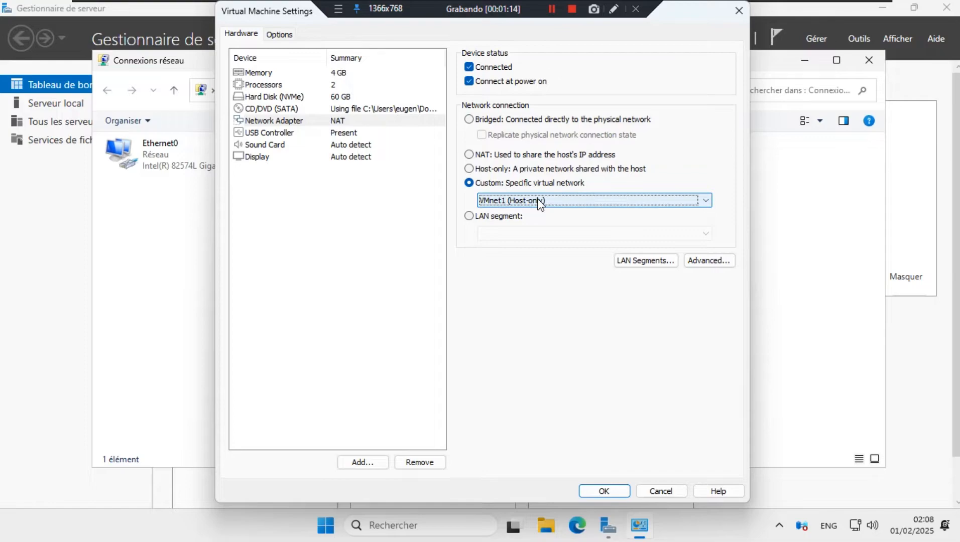
click(538, 200)
click(512, 215)
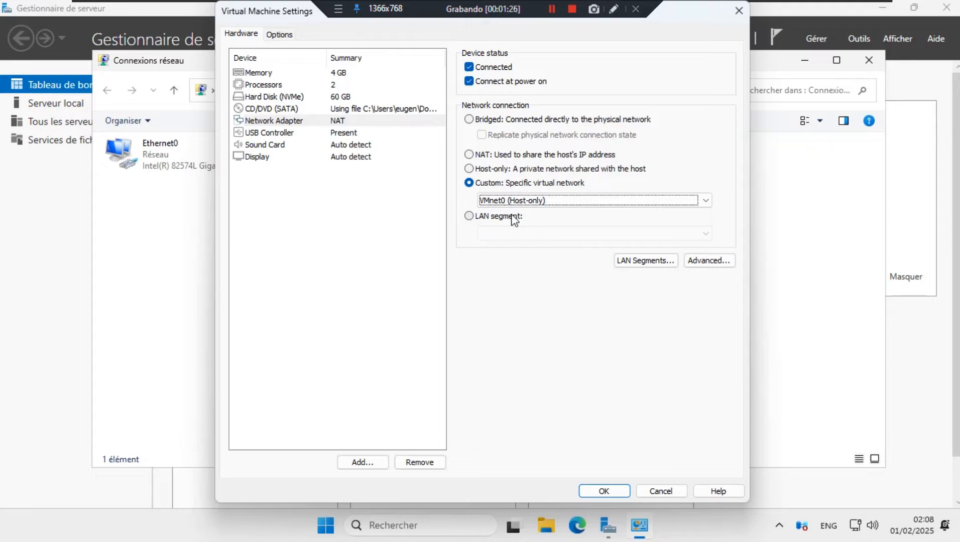
Step: Choose VMnet1 (Host-only) as the adapter's custom virtual network and apply the virtual machine settings
click(527, 202)
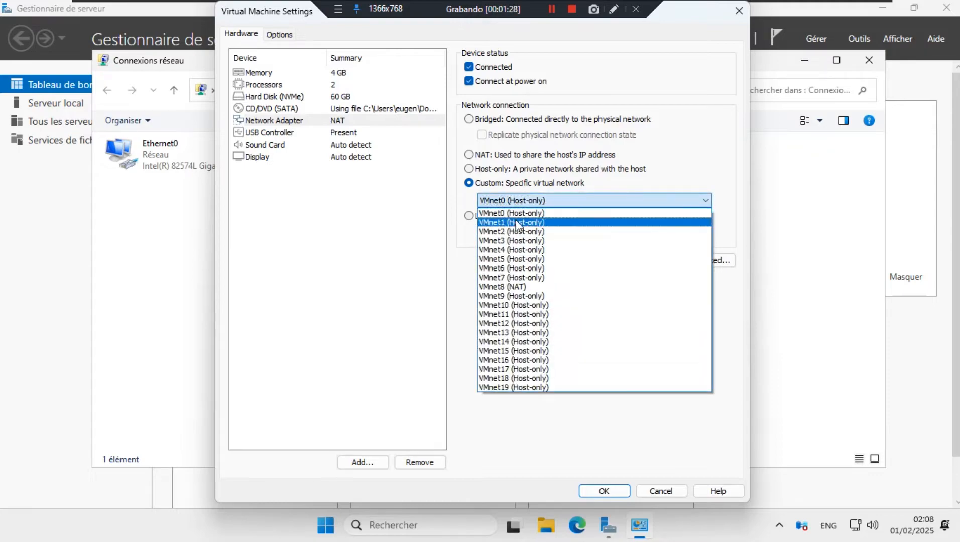
click(516, 223)
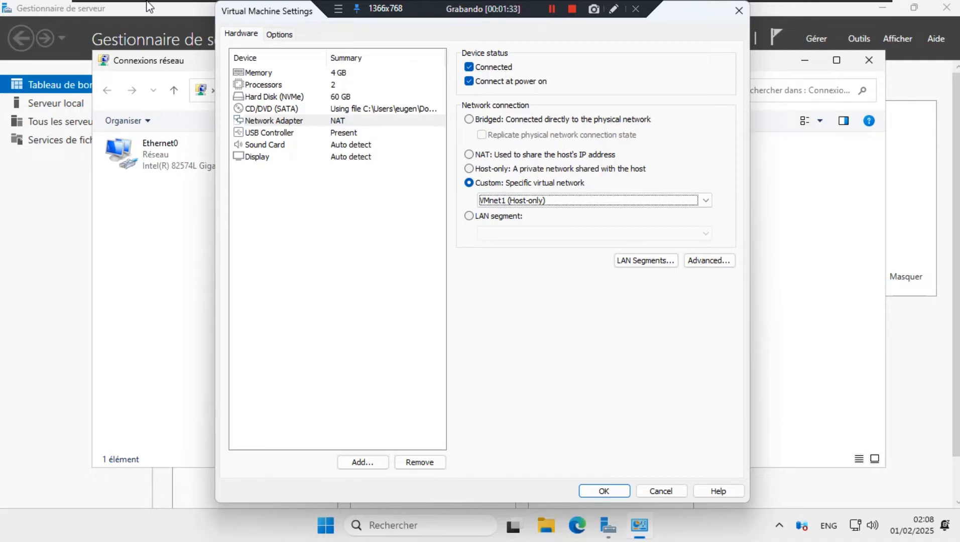
click(270, 193)
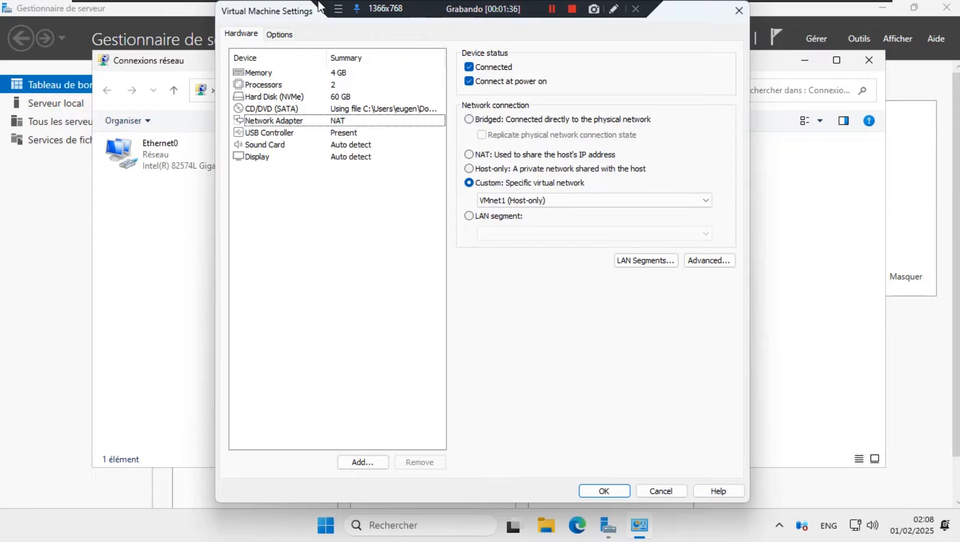
key(Return)
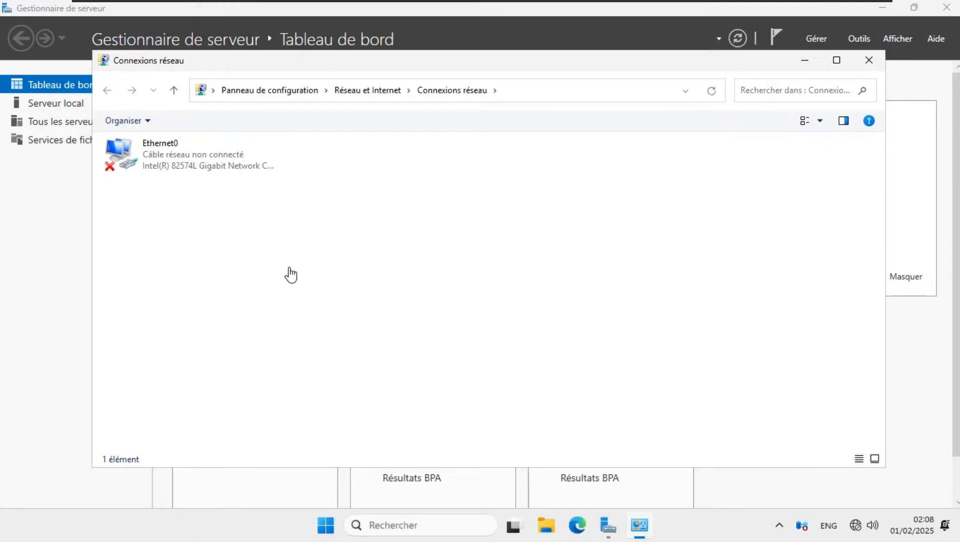
Step: Leave full screen and examine the DHCP status of VMnet0 through VMnet3 and VMnet8 in the Virtual Network Editor, closing it without changes
key(ctrl+alt+Return)
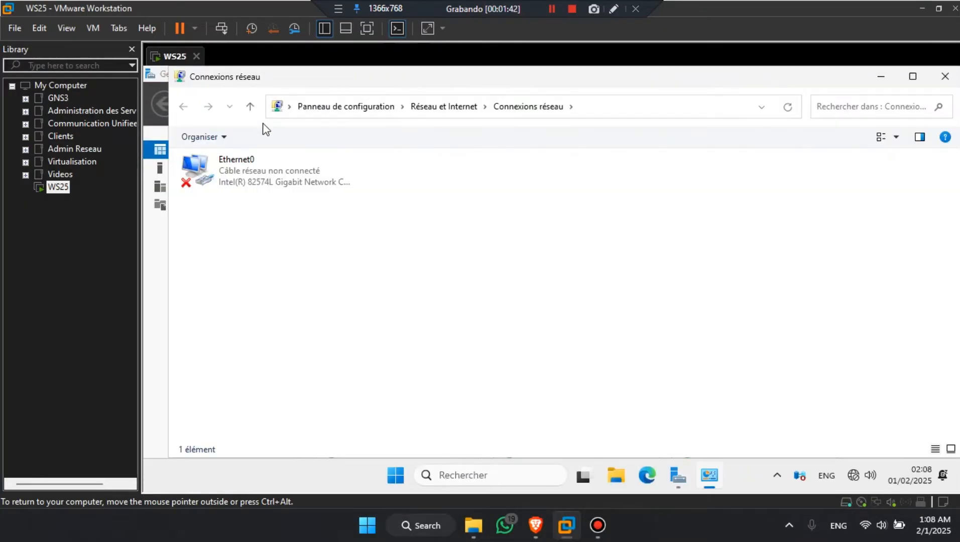
click(40, 29)
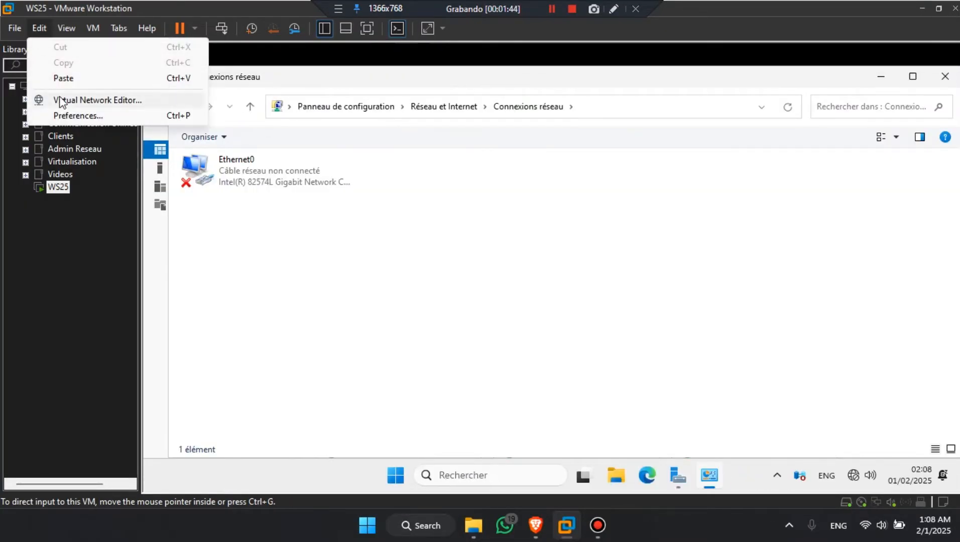
click(128, 103)
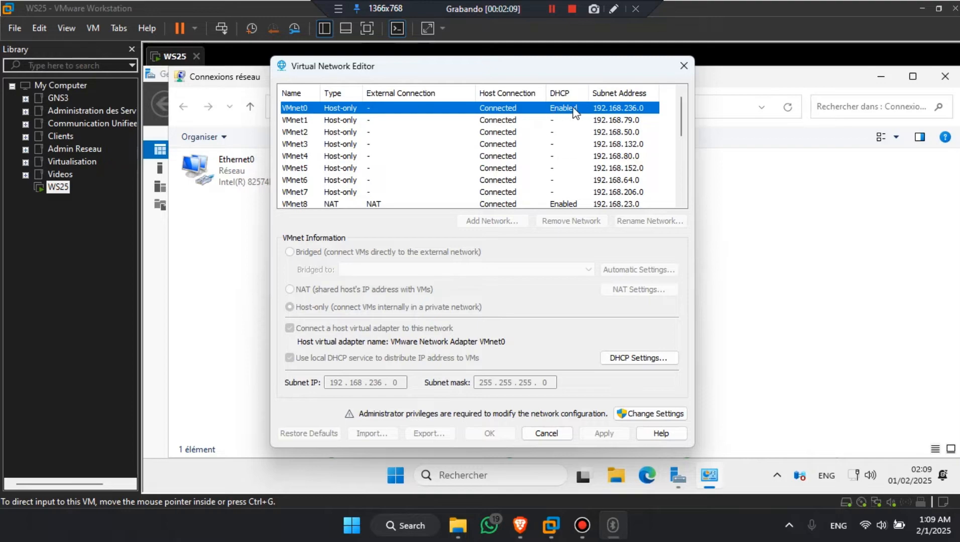
click(515, 121)
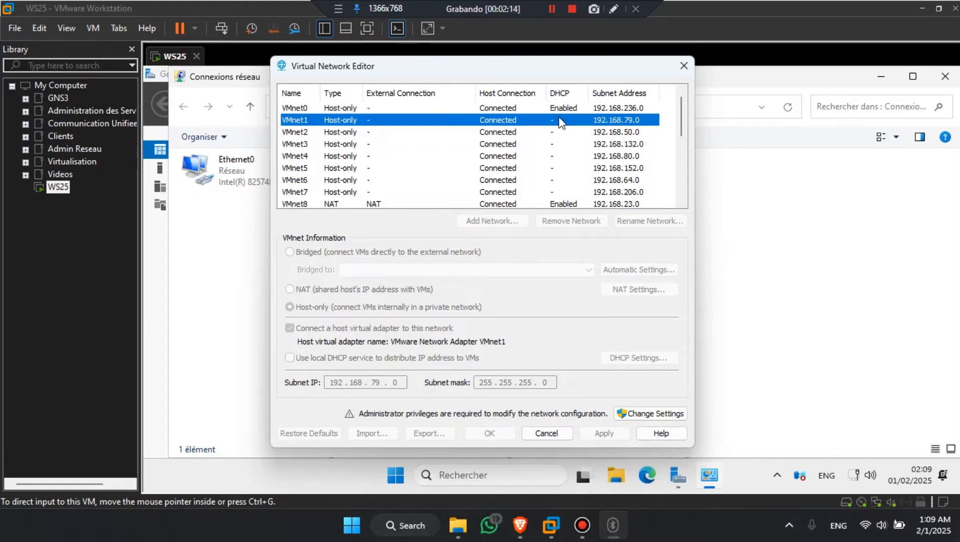
click(523, 108)
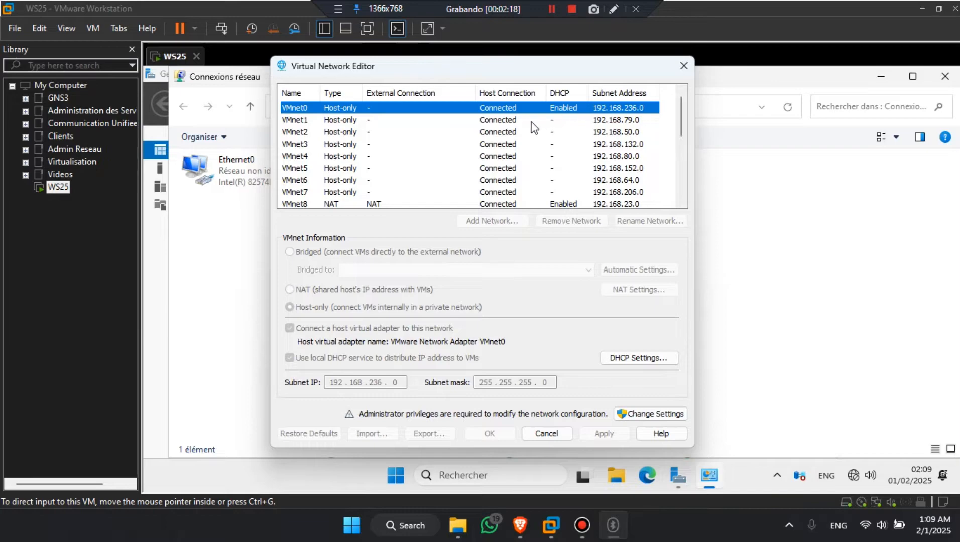
click(515, 120)
click(510, 132)
click(508, 145)
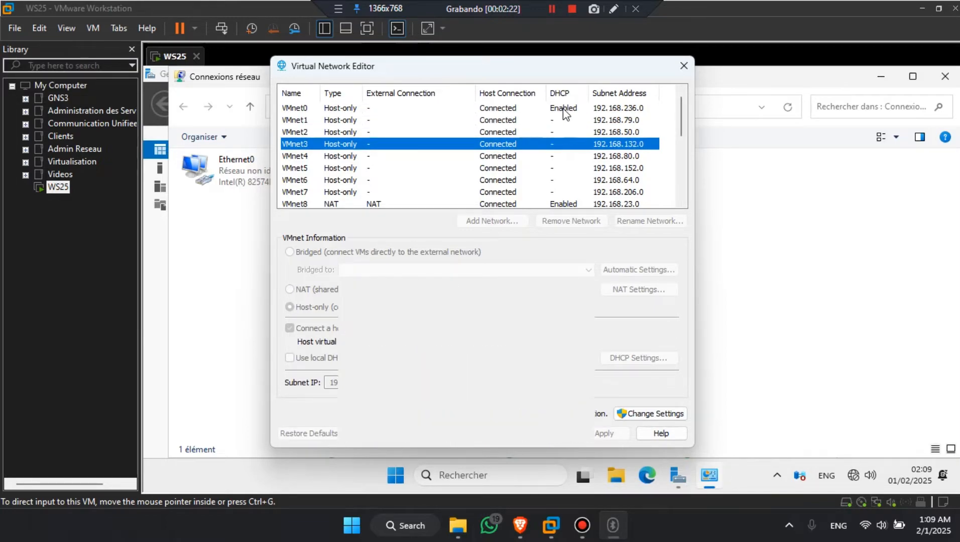
click(512, 109)
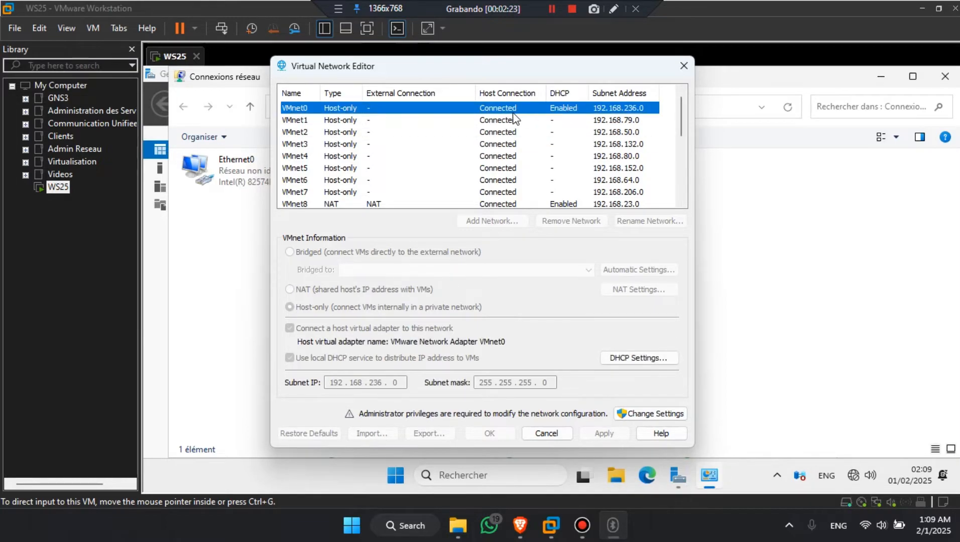
click(566, 203)
scroll(565, 131, down, 1)
click(564, 109)
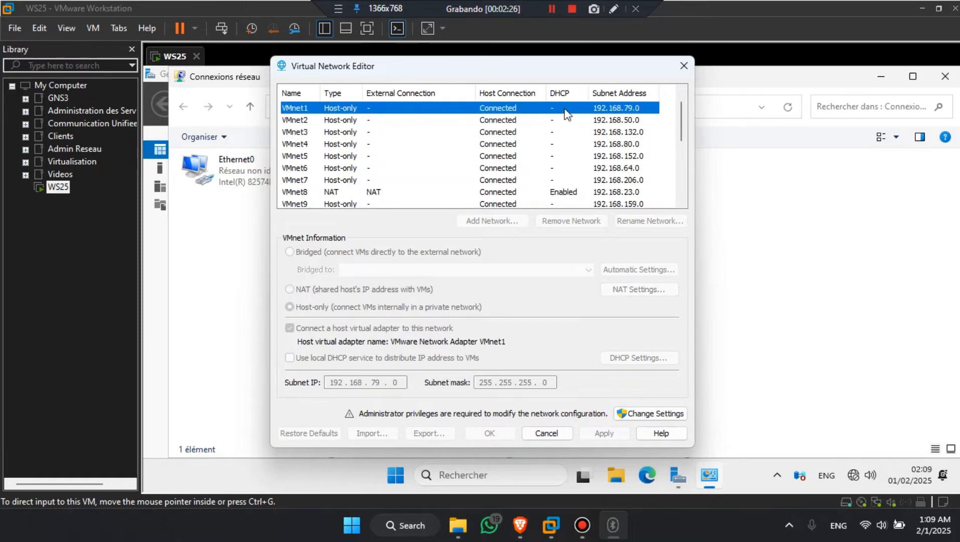
scroll(567, 120, up, 1)
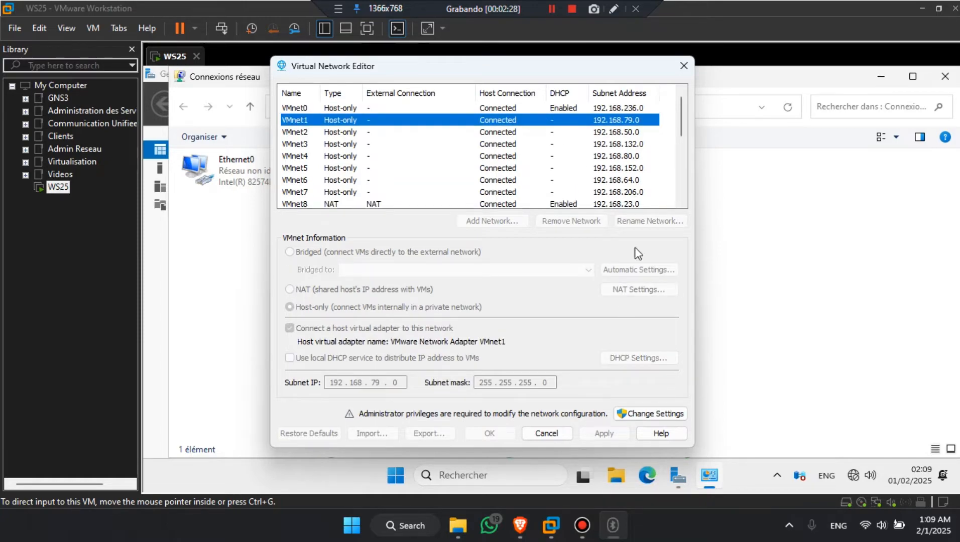
click(547, 433)
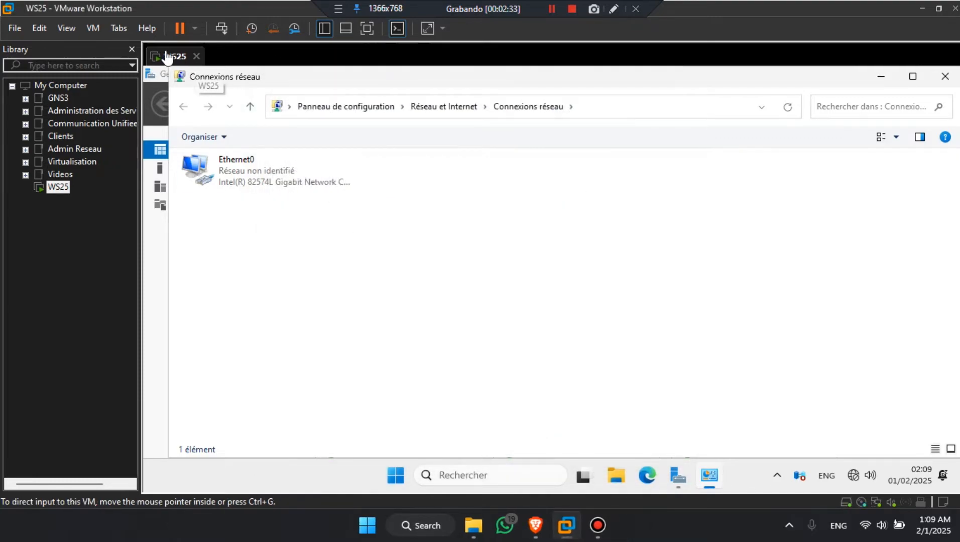
Step: Check which virtual network the WS25 machine's network adapter uses in its settings
click(94, 28)
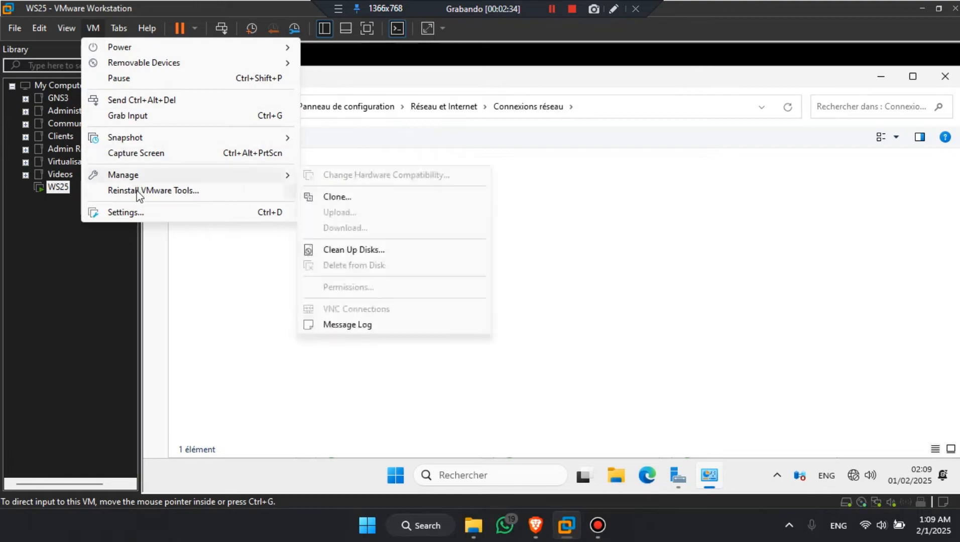
click(145, 211)
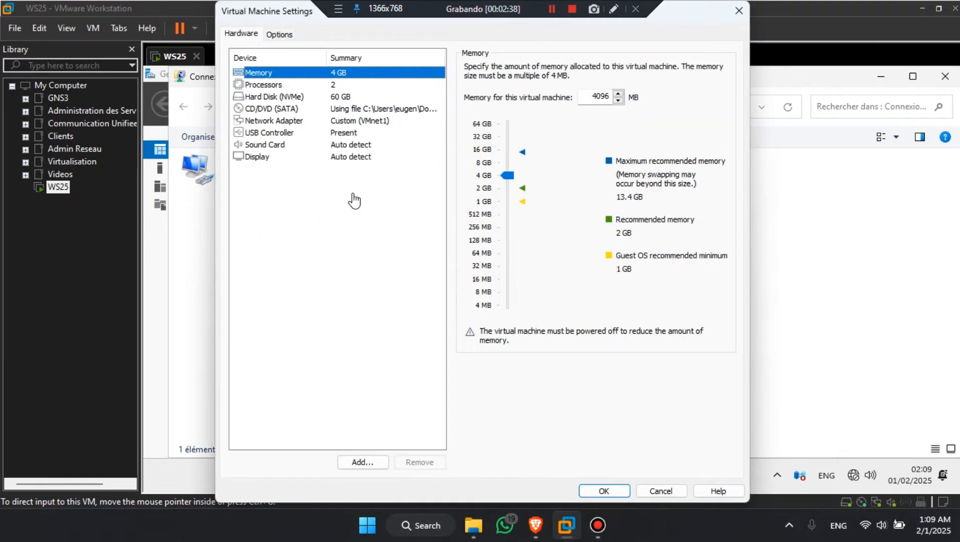
click(376, 126)
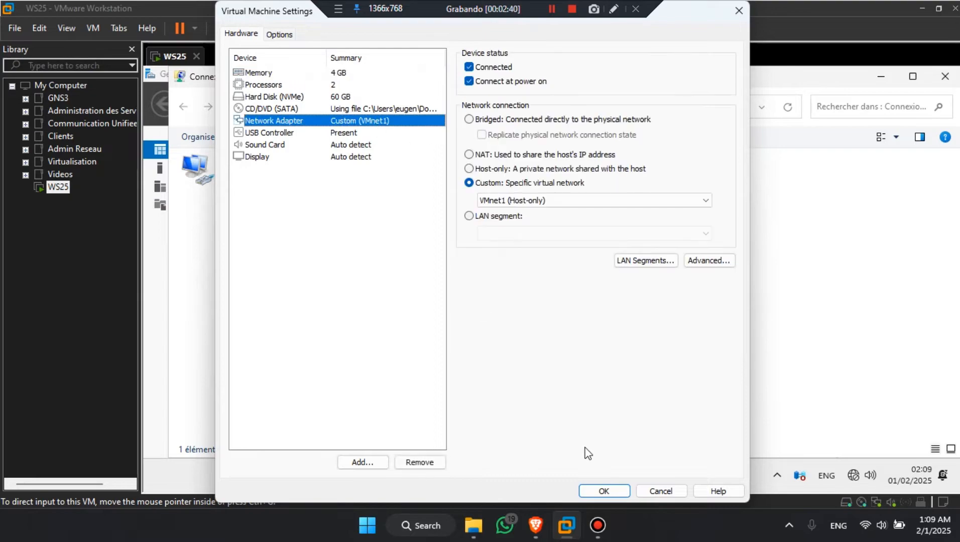
click(605, 492)
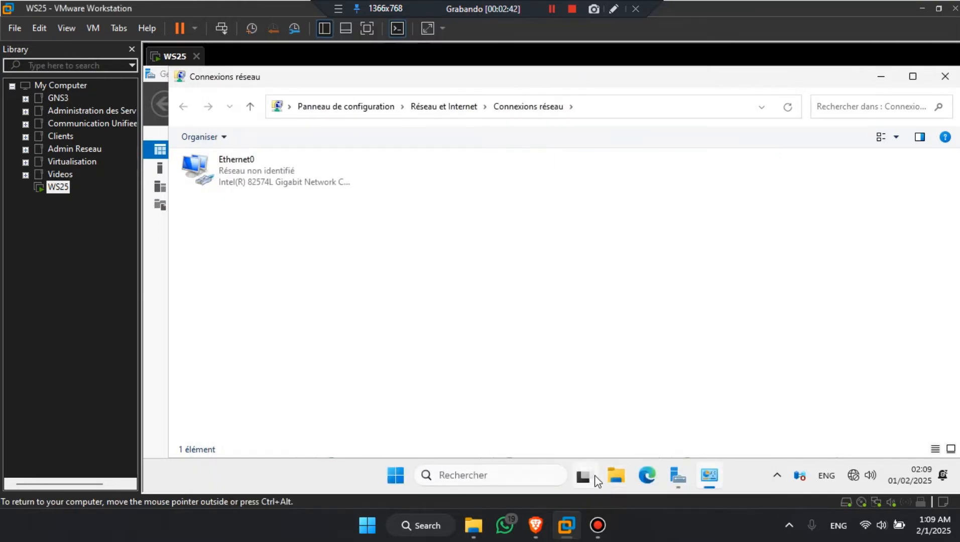
Step: Return the virtual machine to full screen and disable Internet Protocol version 6 (TCP/IPv6) in the Ethernet0 properties
key(ctrl+alt+Return)
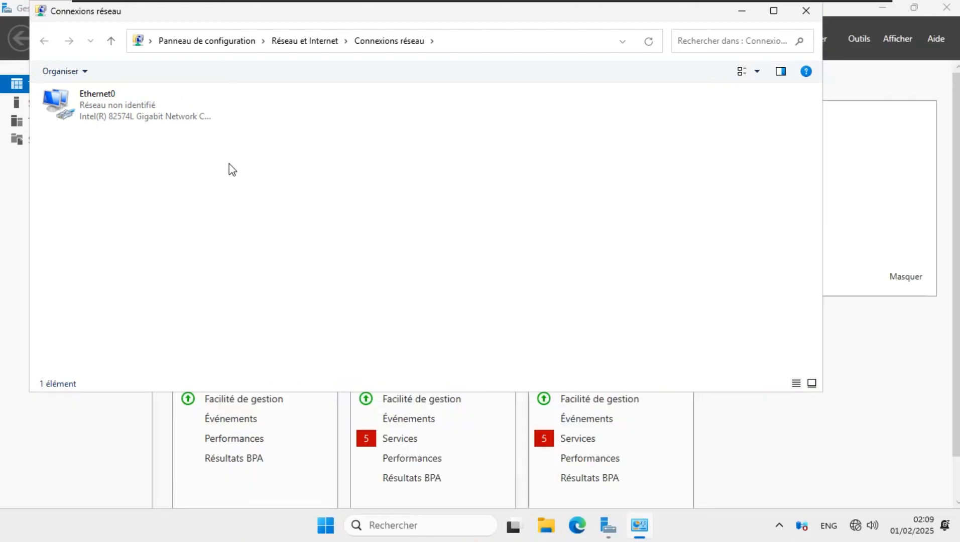
click(121, 112)
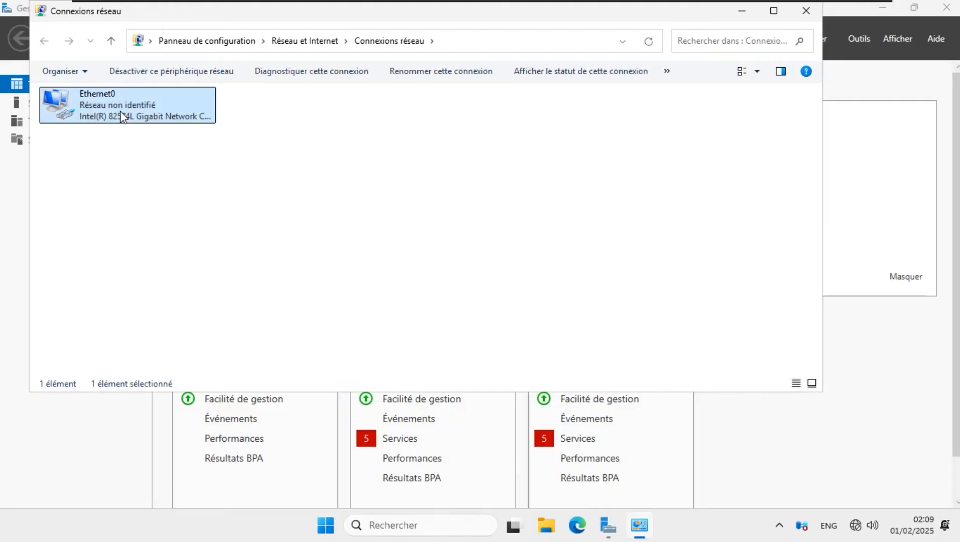
right_click(121, 110)
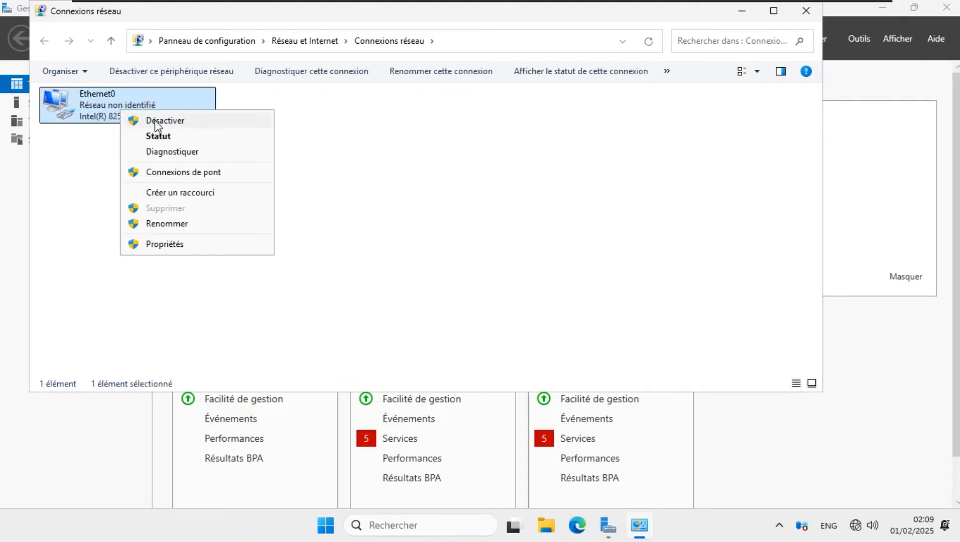
click(171, 245)
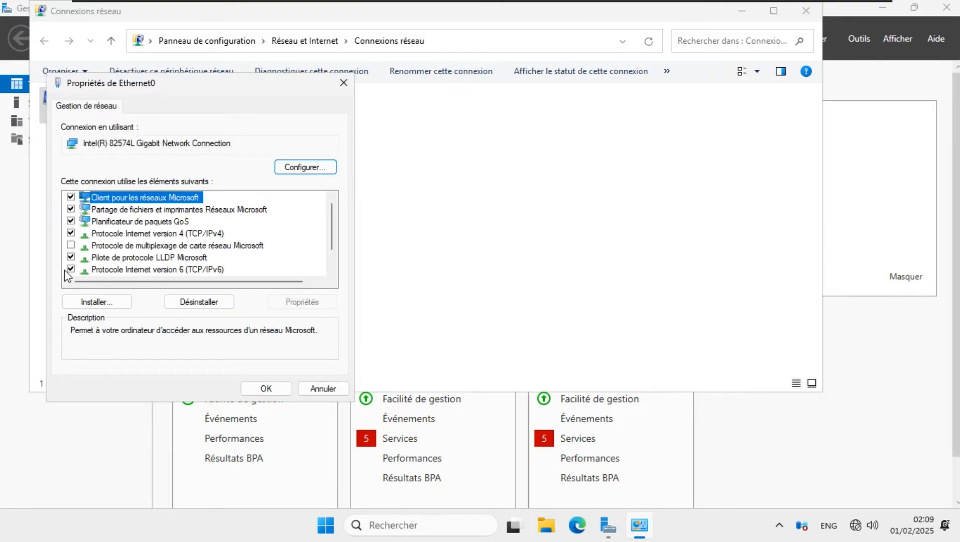
click(70, 270)
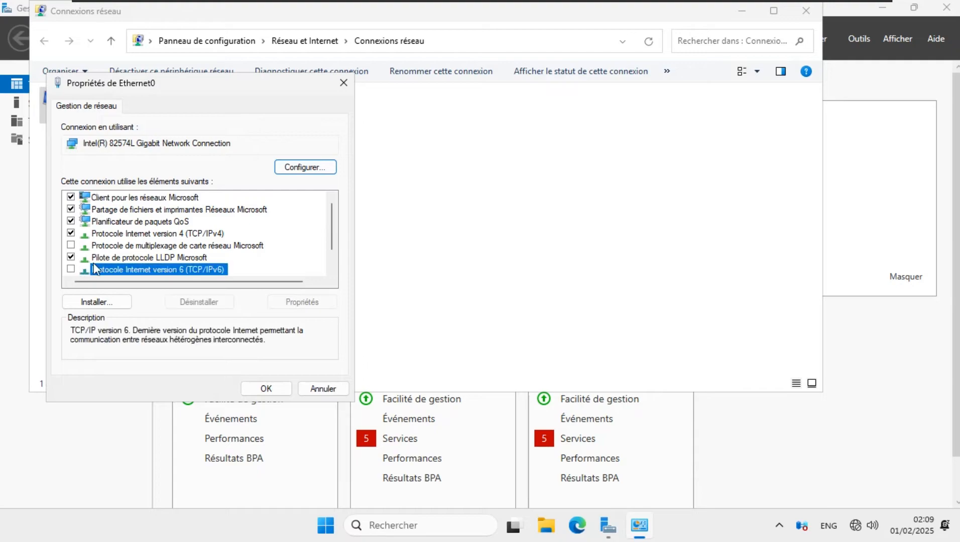
Step: Give the Ethernet0 IPv4 protocol the static address 10.0.0.1, subnet mask 255.255.255.0 and preferred DNS server 10.0.0.1, with settings validation on exit
click(205, 234)
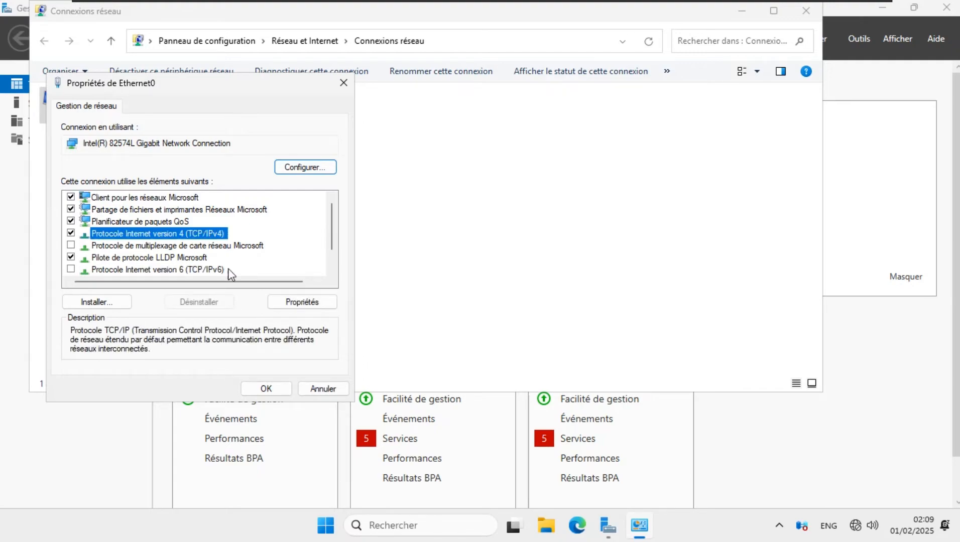
click(312, 303)
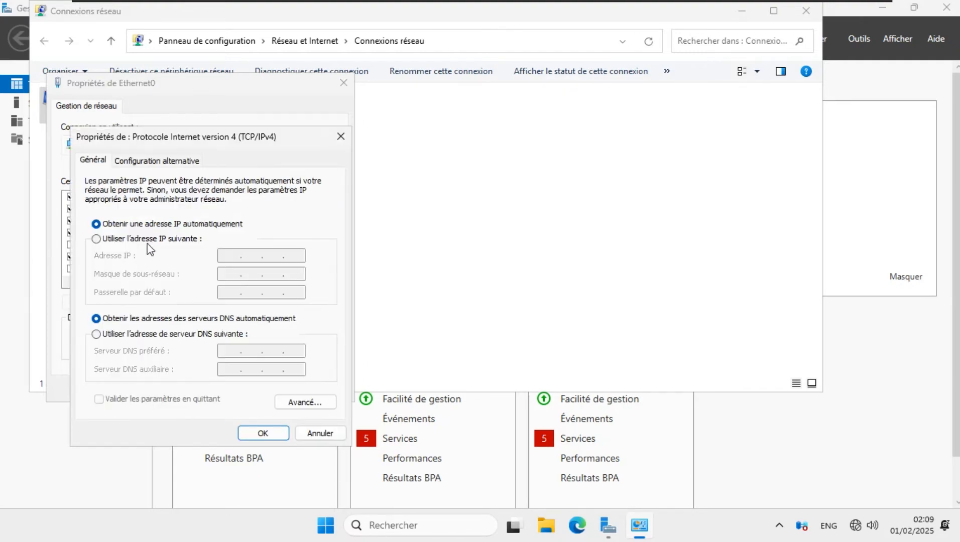
click(143, 239)
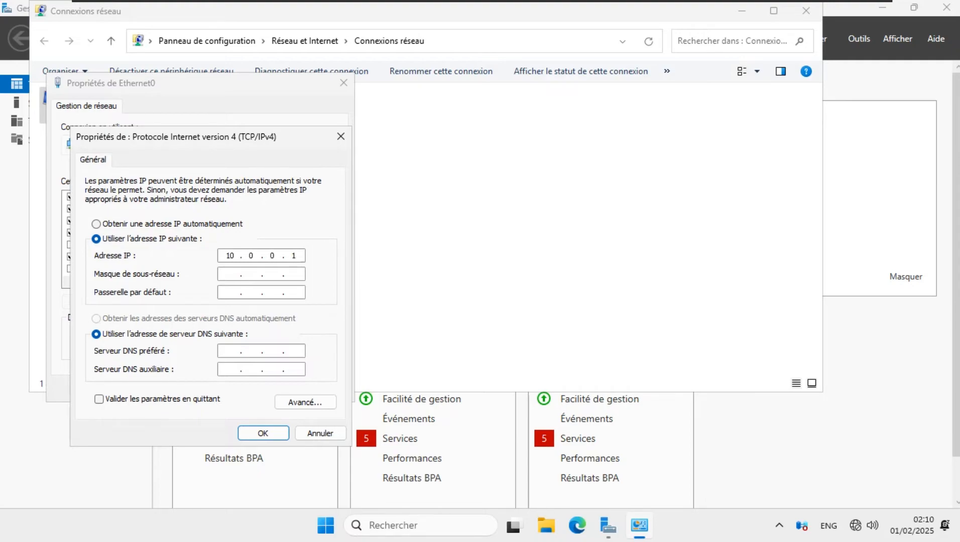
key(Tab)
text(255 . 255 . 255 . 0)
click(231, 351)
text(10 . 0 . 0 . 1)
click(175, 402)
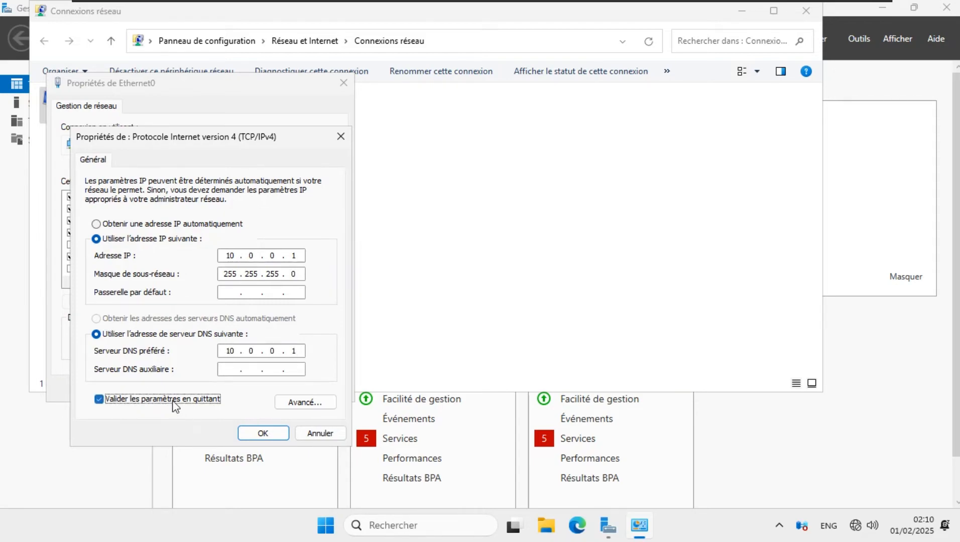
Step: Review the DNS and IP settings in the advanced TCP/IP parameters and return to the IPv4 properties
click(317, 406)
click(157, 172)
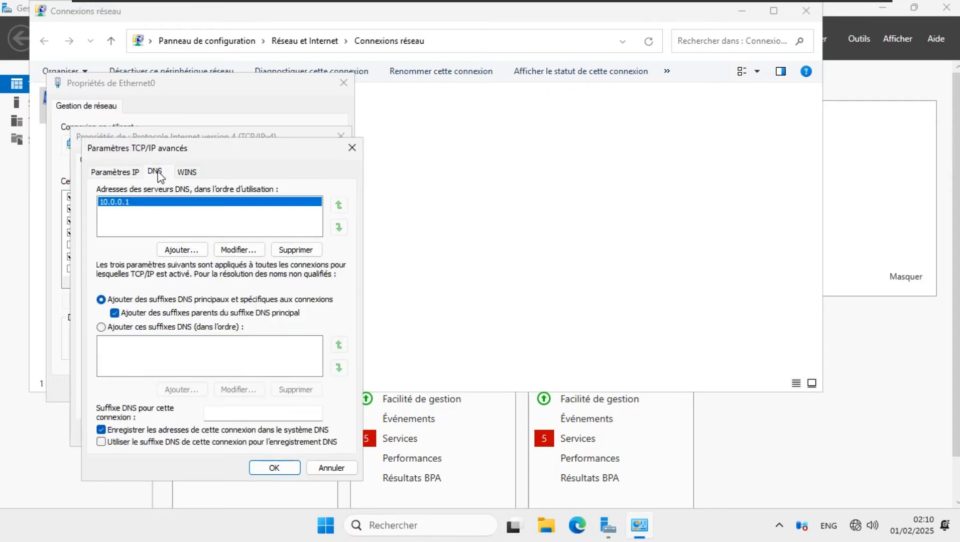
click(122, 173)
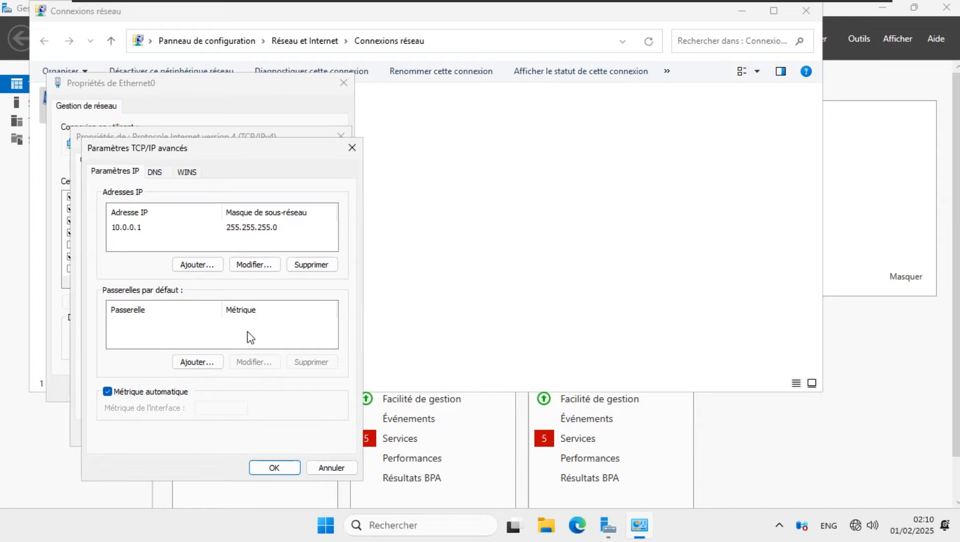
click(274, 467)
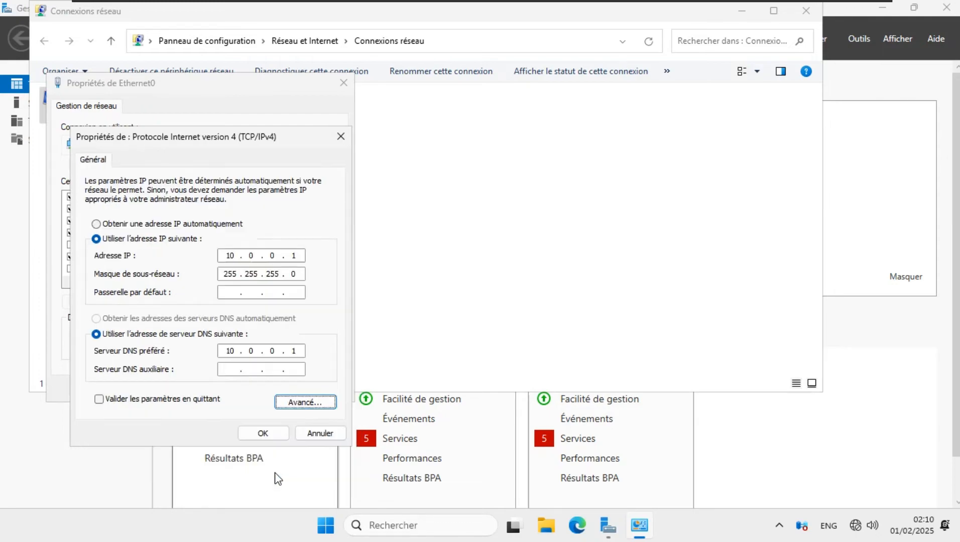
Step: Enable validation of the IPv4 settings on exit, apply the Ethernet0 properties and close the network connections window
click(119, 400)
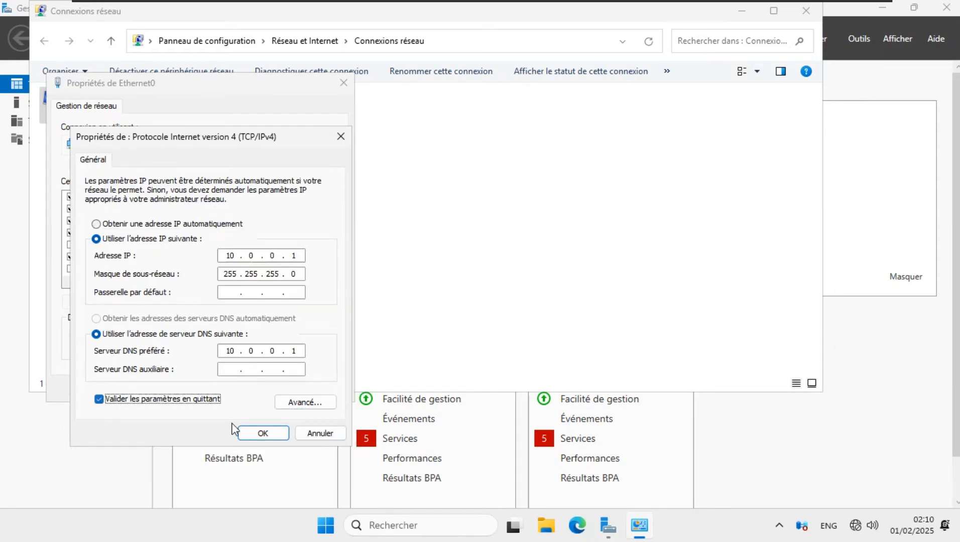
click(263, 435)
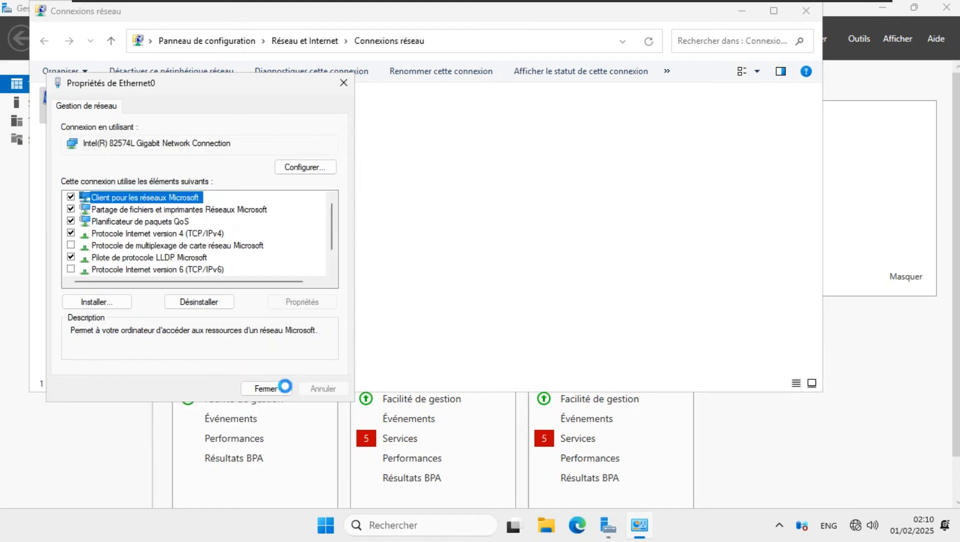
click(266, 388)
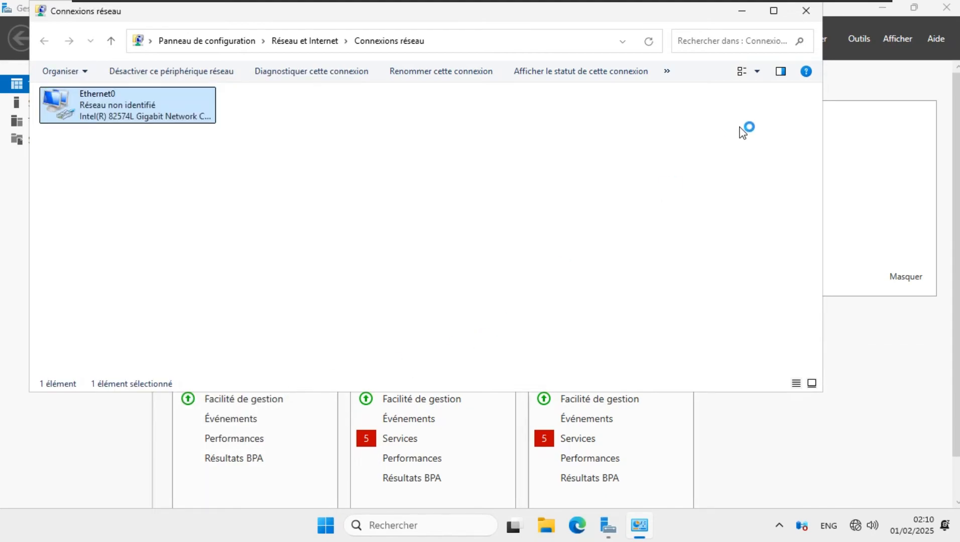
click(806, 10)
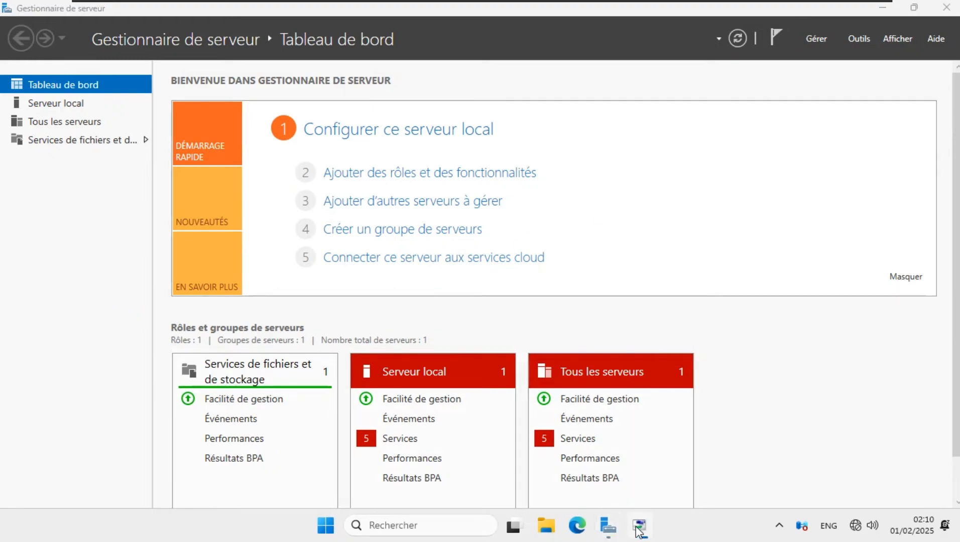
click(648, 393)
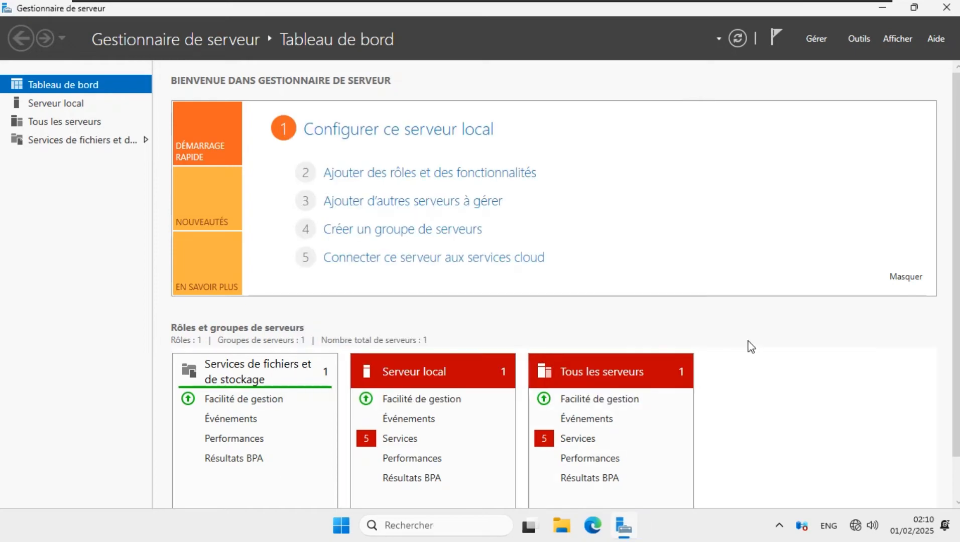
Step: Check the Ethernet0 IP configuration with ipconfig in a cmd command prompt, highlight the IPv4 address, and close the prompt
key(super+r)
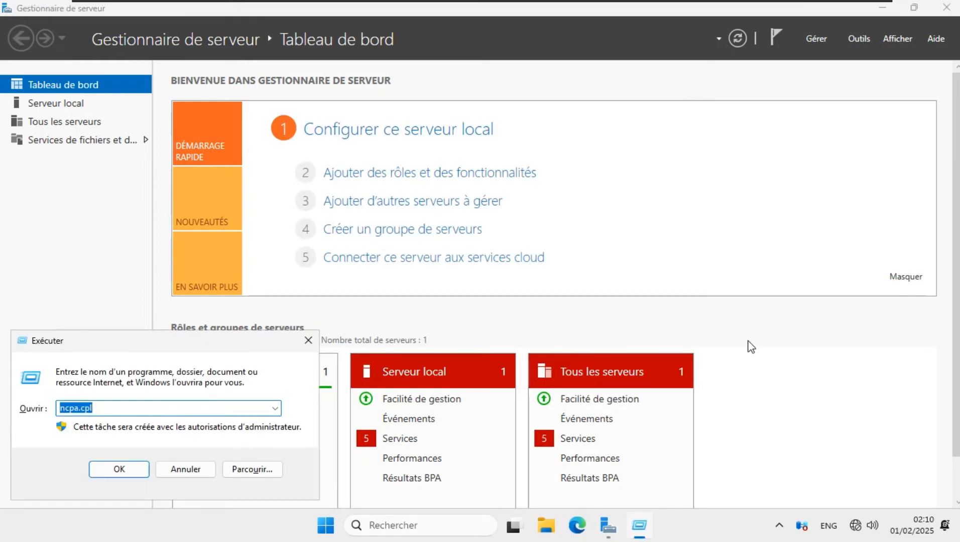
text(cmd)
key(Return)
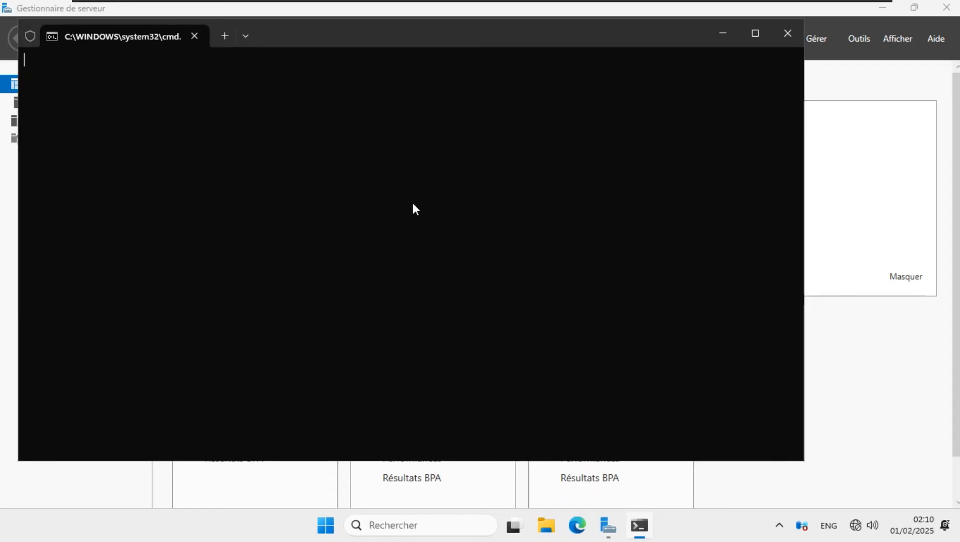
text(ipconfig)
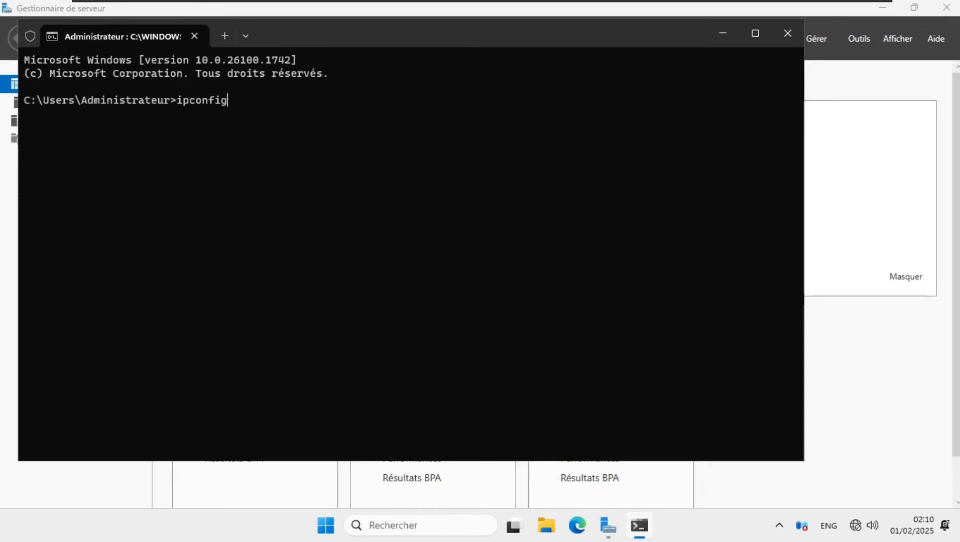
key(Return)
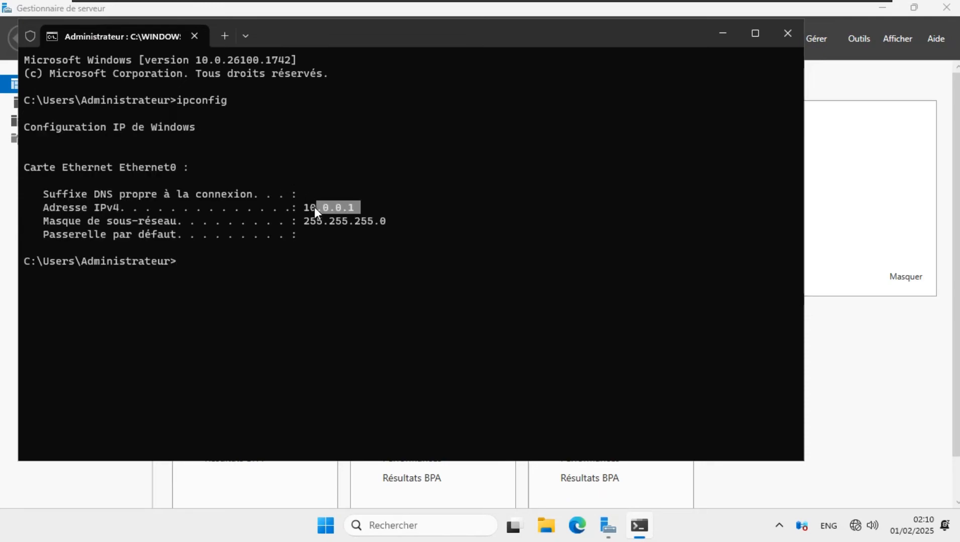
drag(314, 207, 304, 208)
key(ctrl+c)
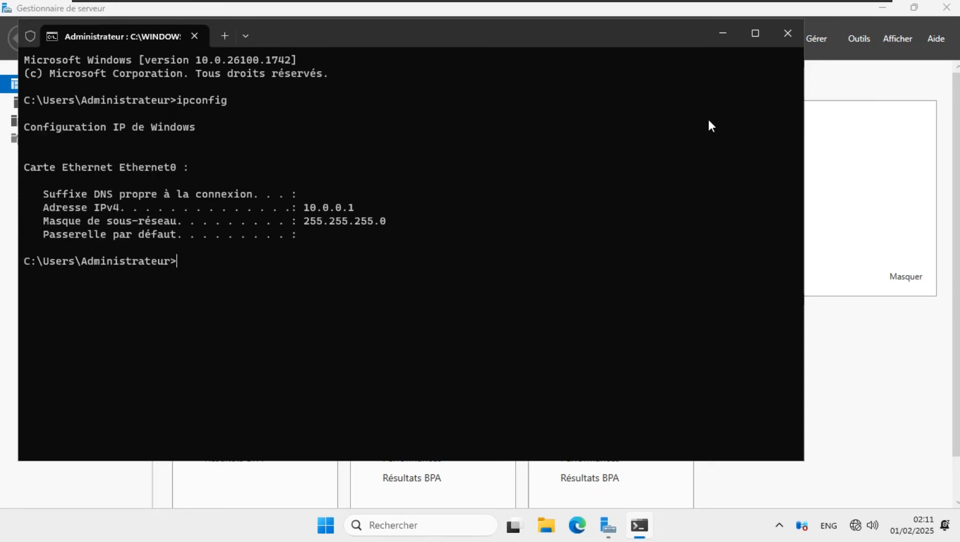
click(787, 34)
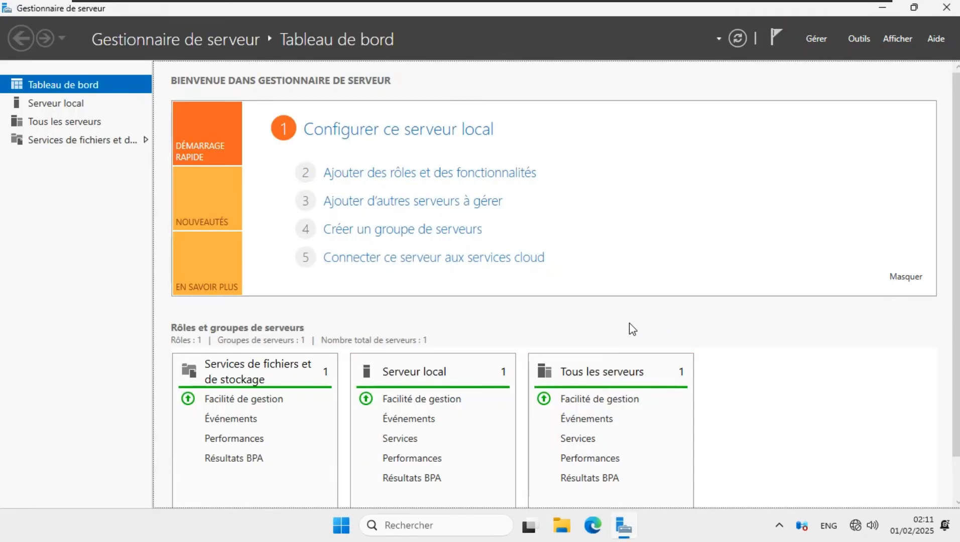
Step: Open the System Properties by running sysdm.cpl
key(super+r)
text(sy)
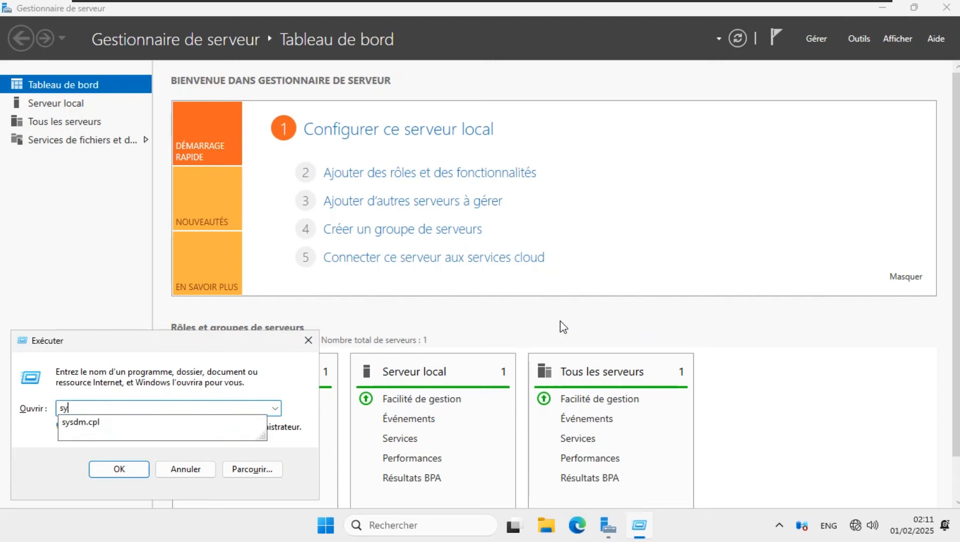
text(sdm<cpl)
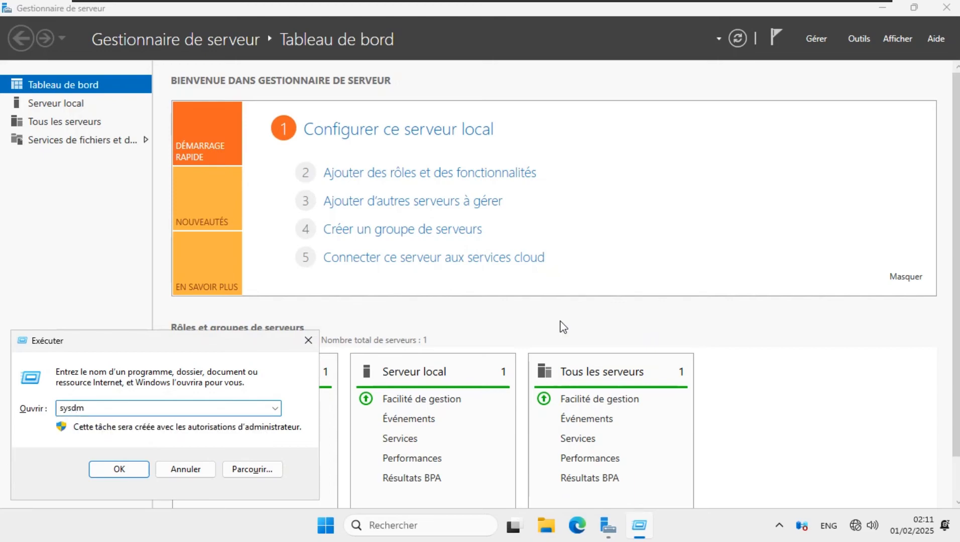
key(BackSpace)
key(BackSpace)
key(BackSpace)
text(.cpl)
key(Return)
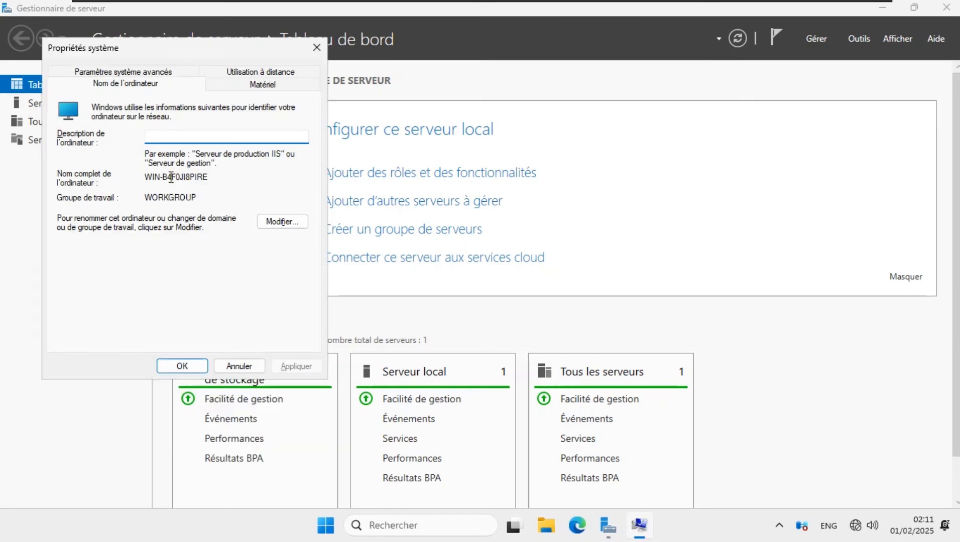
Step: Enter server as the new computer name and open the primary DNS suffix settings
click(282, 222)
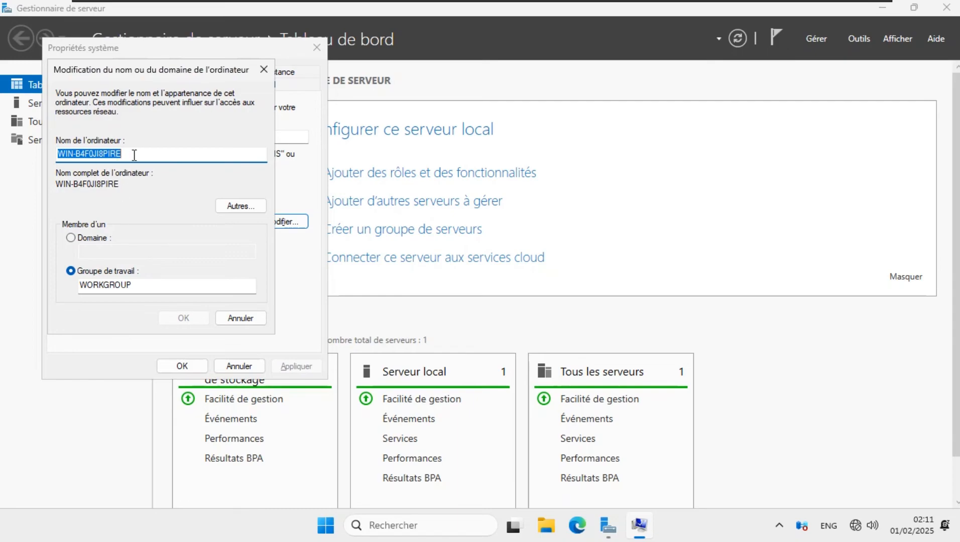
key(BackSpace)
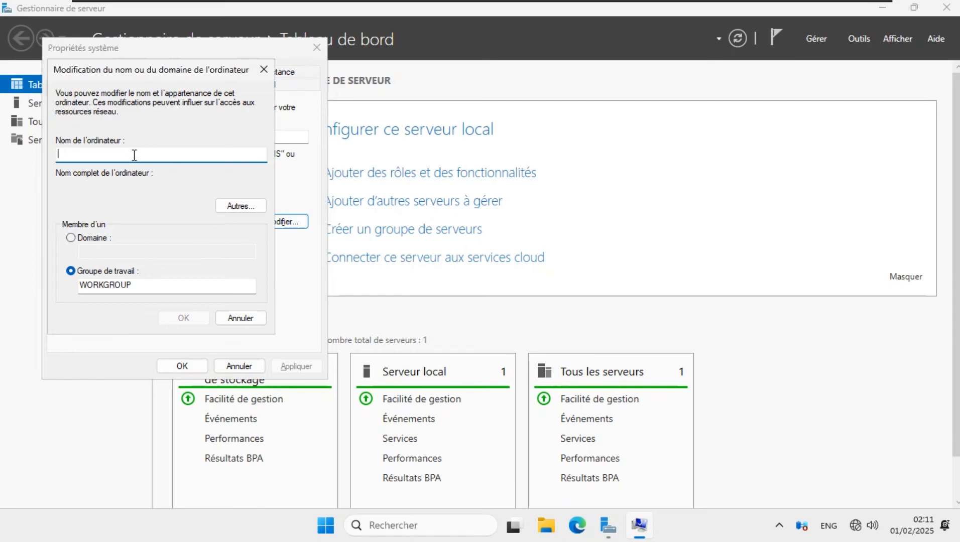
text(server)
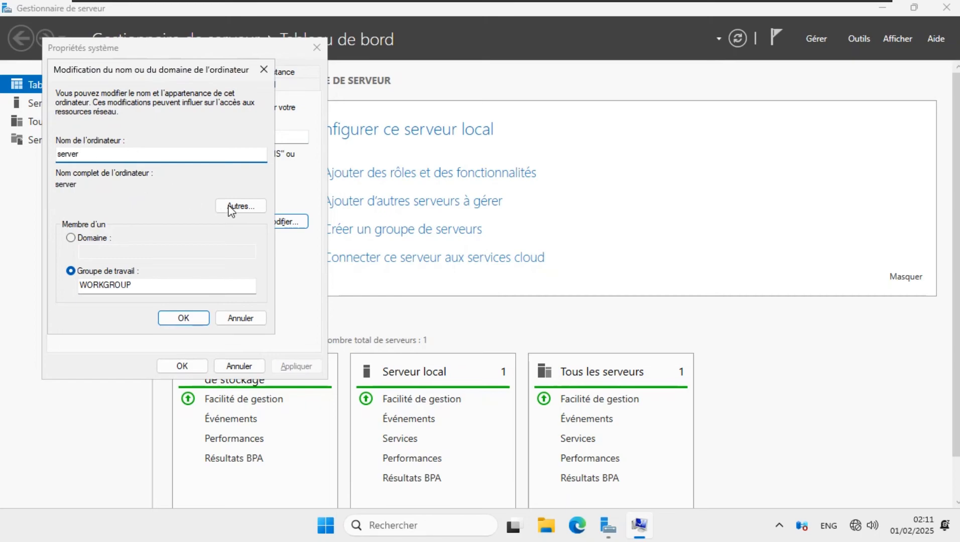
click(244, 207)
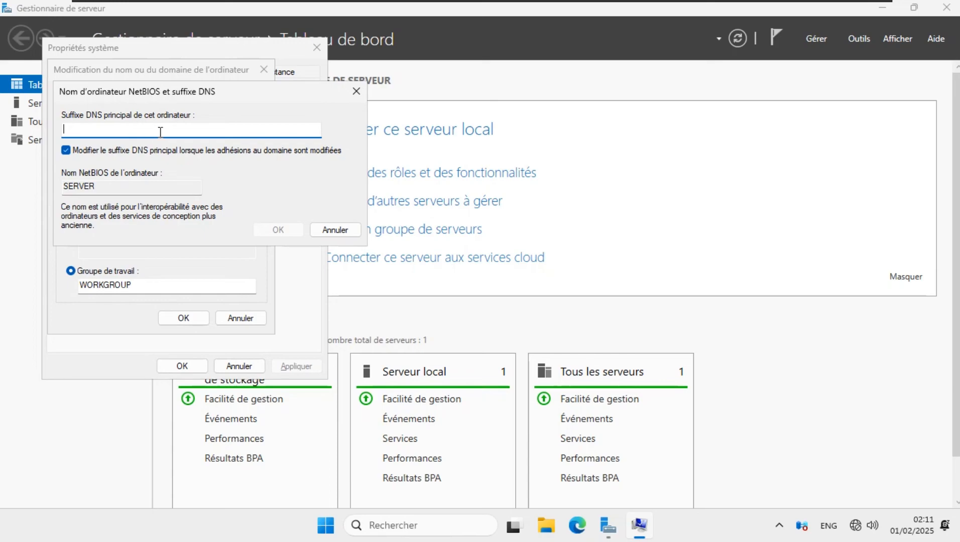
text(dakar.l)
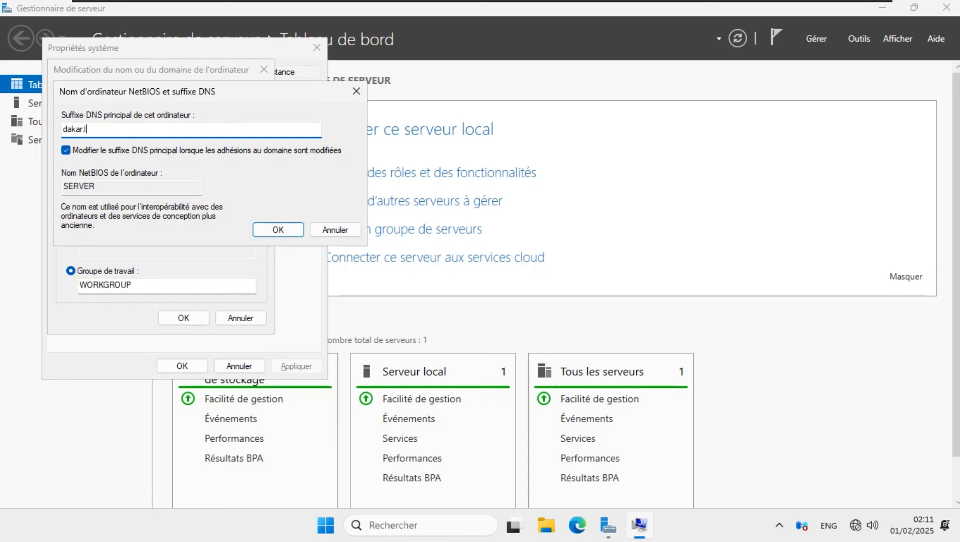
text(ocal)
key(BackSpace)
key(BackSpace)
key(BackSpace)
key(BackSpace)
key(BackSpace)
key(BackSpace)
key(BackSpace)
key(BackSpace)
key(BackSpace)
key(BackSpace)
key(BackSpace)
Step: Set the computer's primary DNS suffix to senegal.sn and check both parts of the full computer name
drag(231, 90, 260, 97)
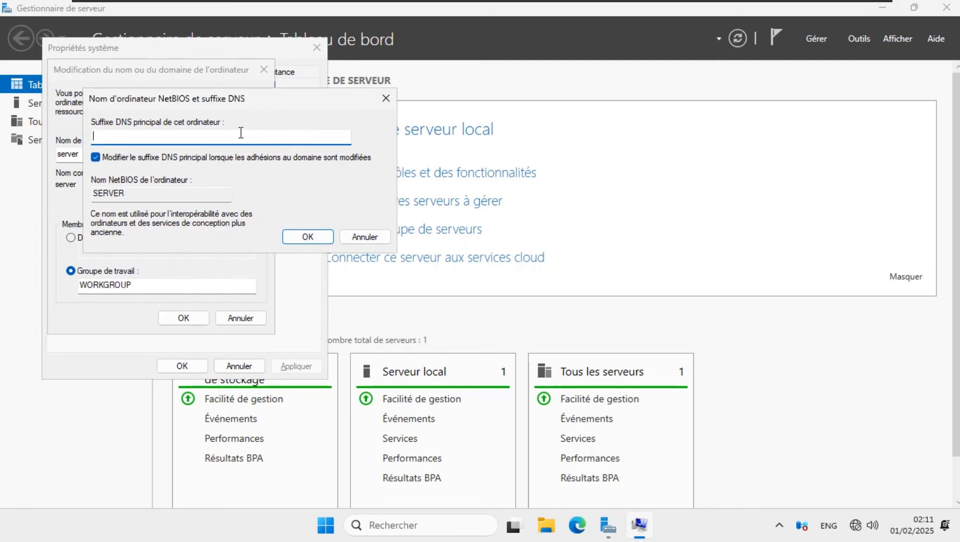
text(senegal.sn)
click(307, 237)
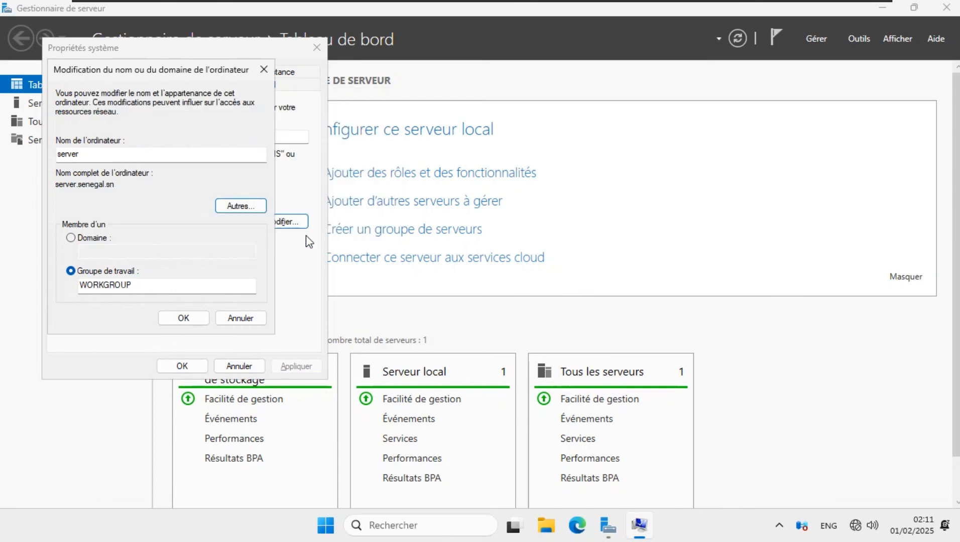
drag(120, 186, 57, 192)
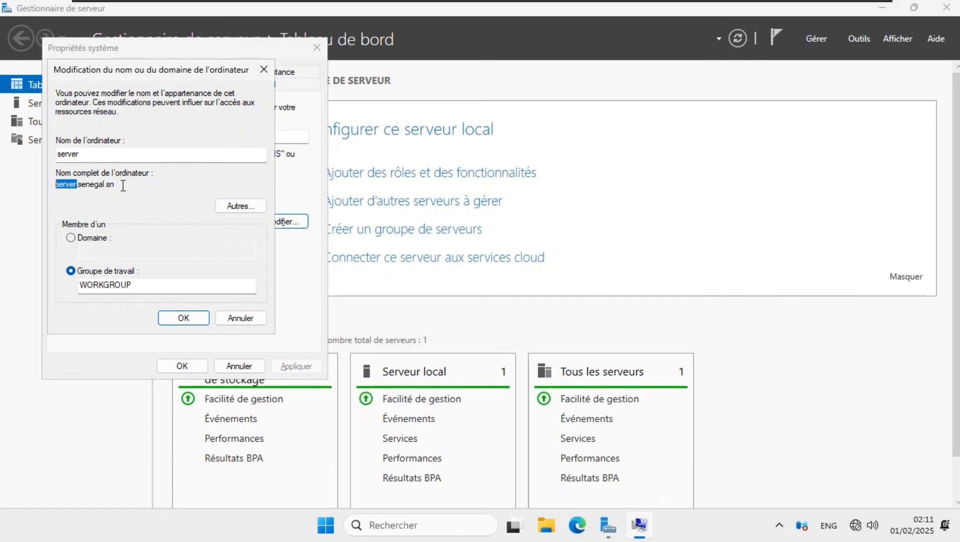
drag(123, 185, 78, 187)
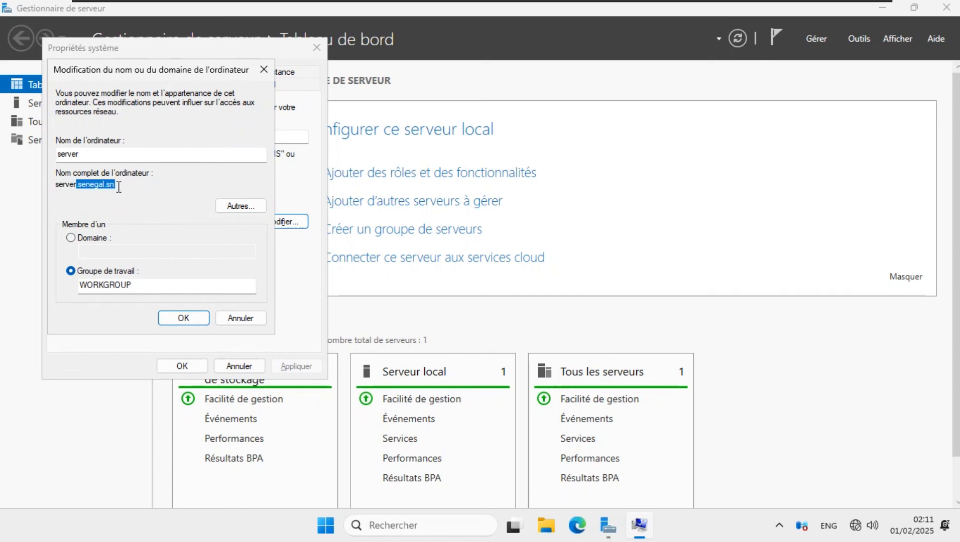
click(118, 186)
Step: Apply the computer name change, acknowledge the restart notice, and close the System Properties
click(183, 318)
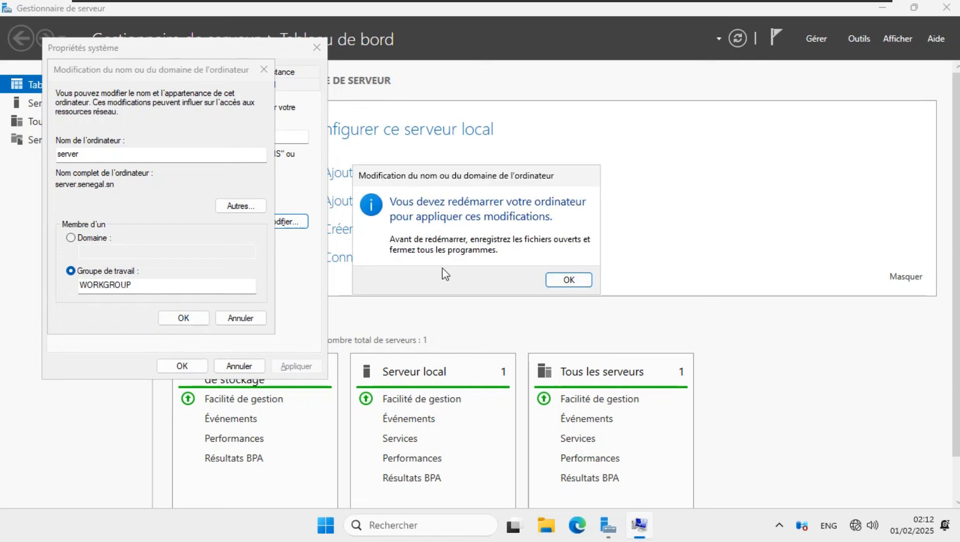
click(568, 279)
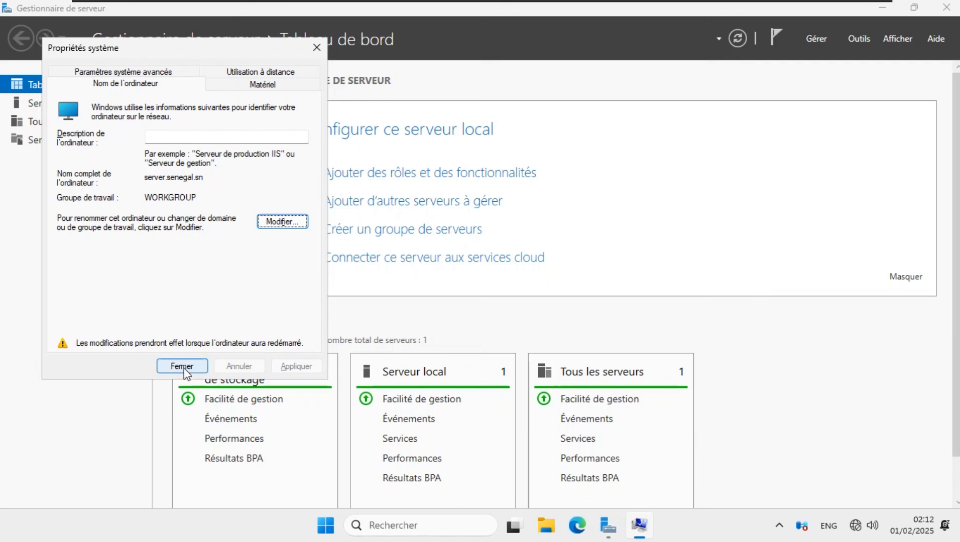
click(181, 367)
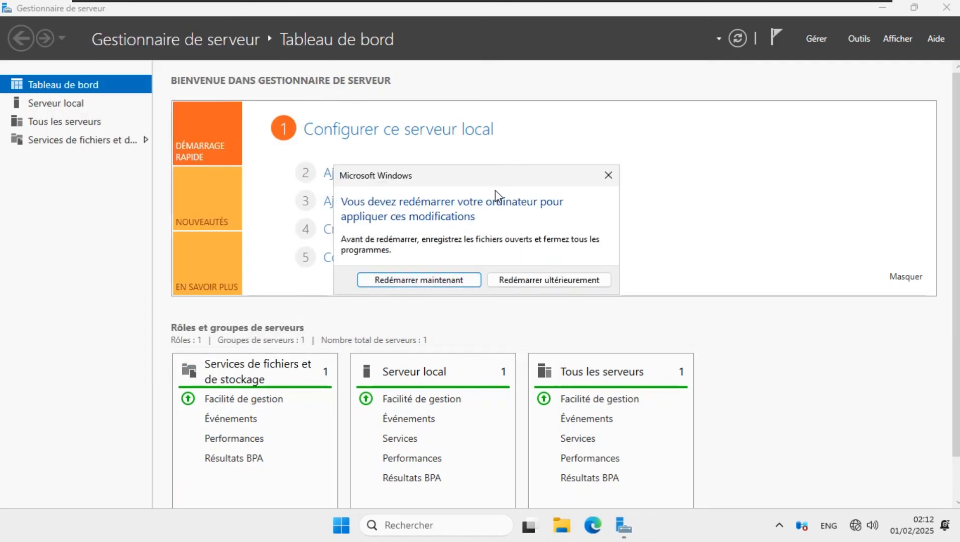
drag(487, 176, 530, 178)
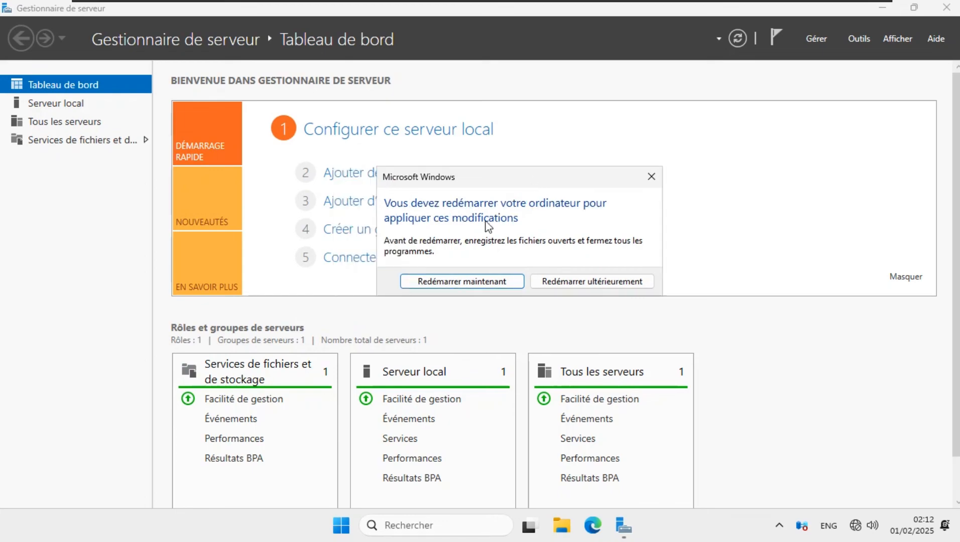